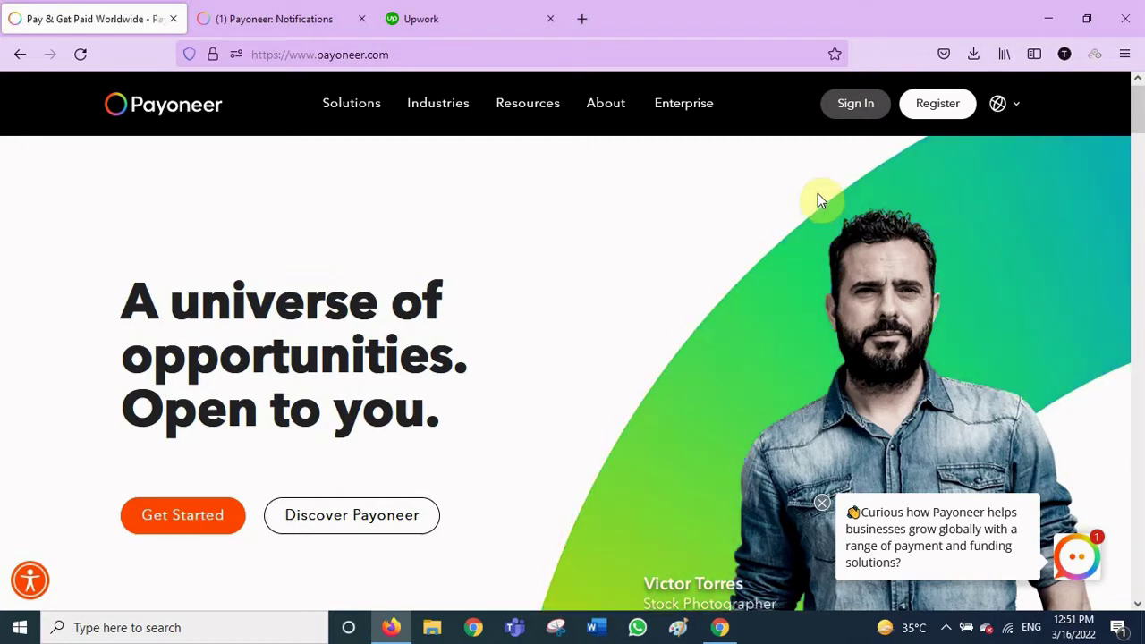
# Go from the Payoneer homepage to the account Sign In
pyautogui.click(852, 111)
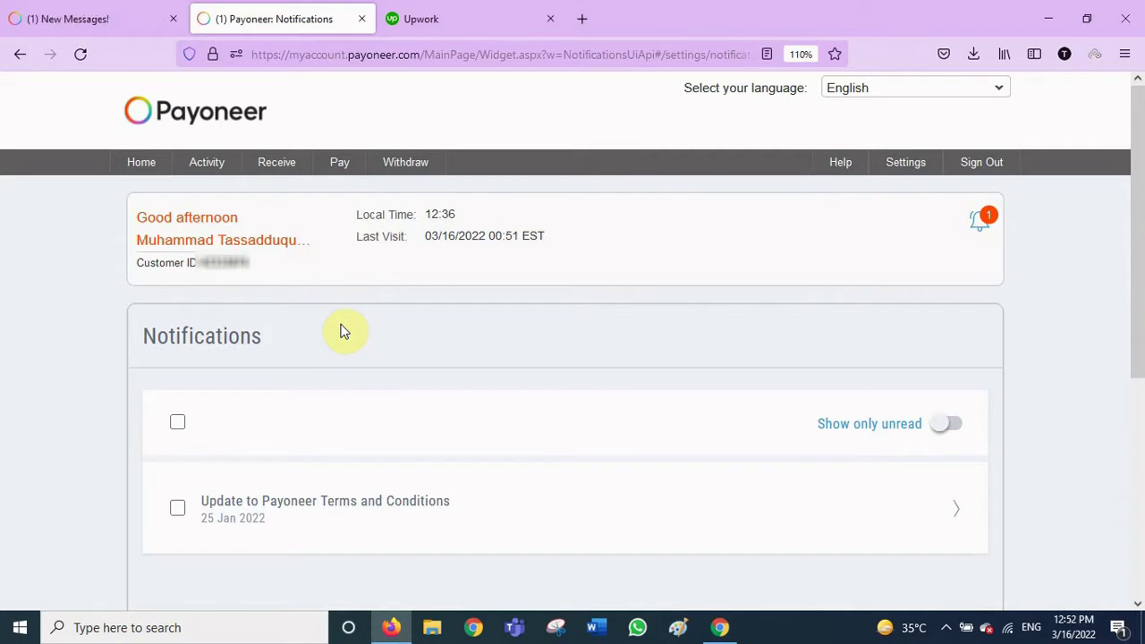
# Open Receive > Request a Payment and begin submitting the government-issued photo ID
pyautogui.moveTo(283, 170)
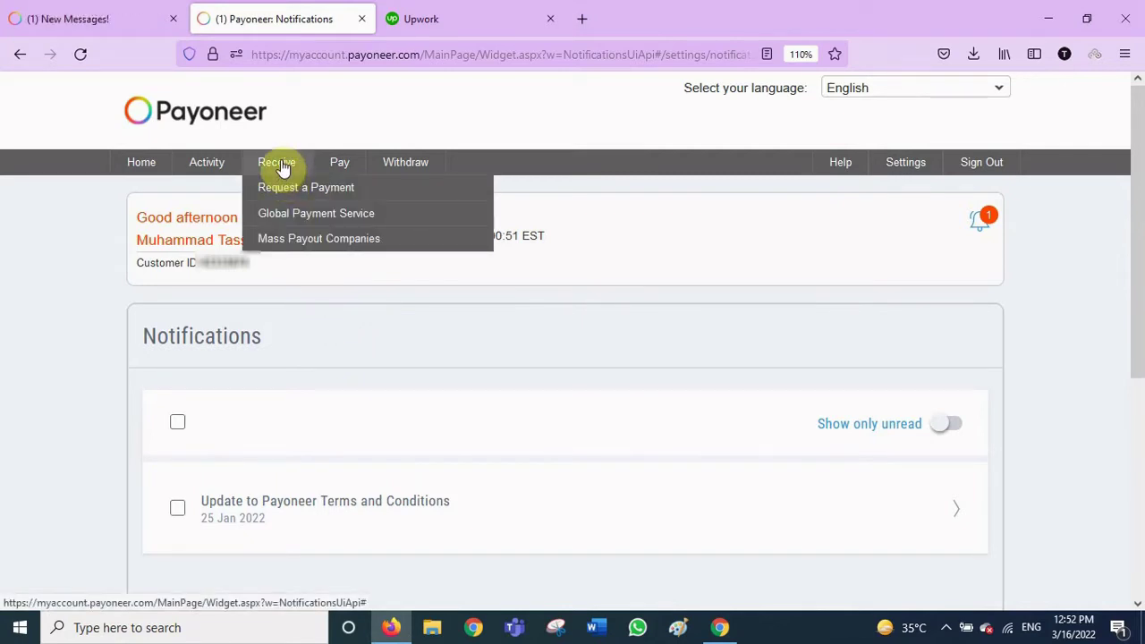
pyautogui.click(327, 193)
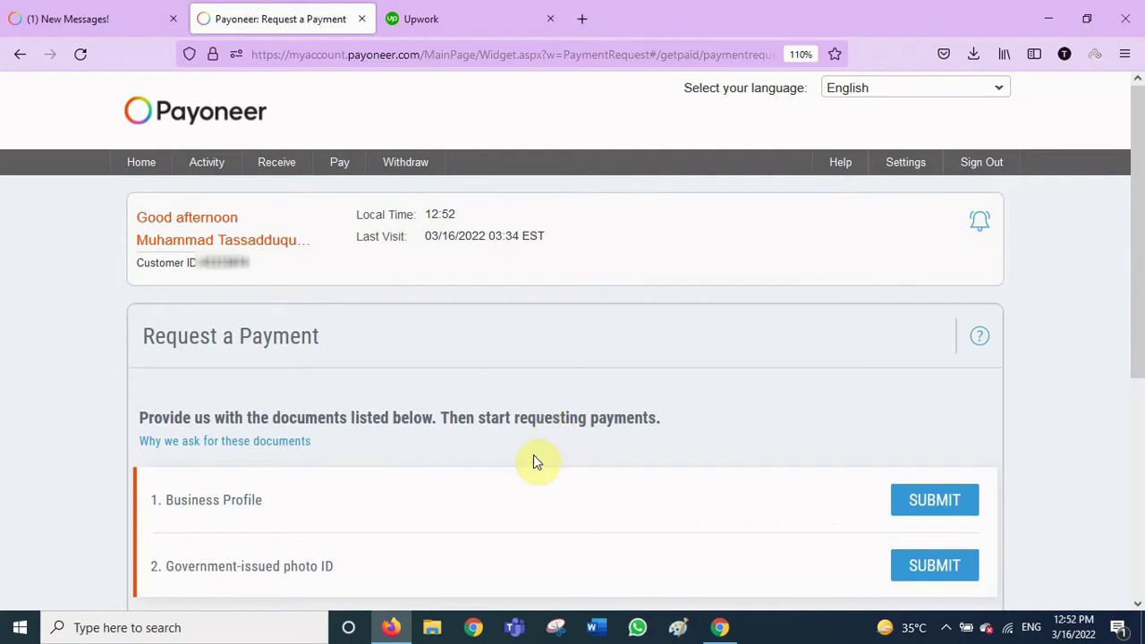
pyautogui.scroll(-3, 290, 288)
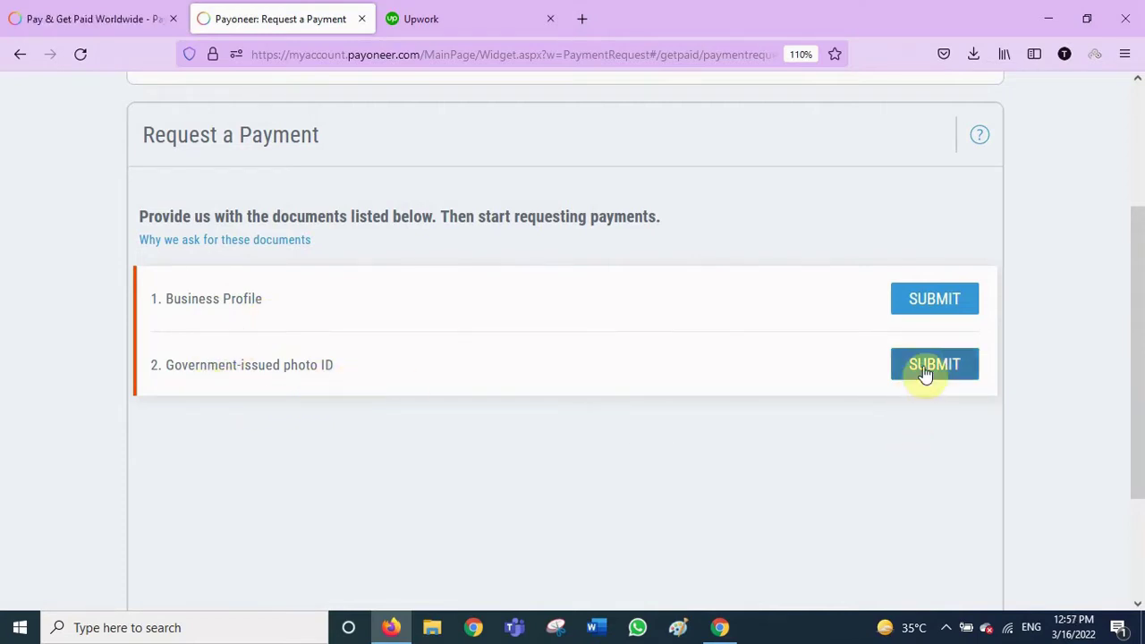
pyautogui.click(926, 374)
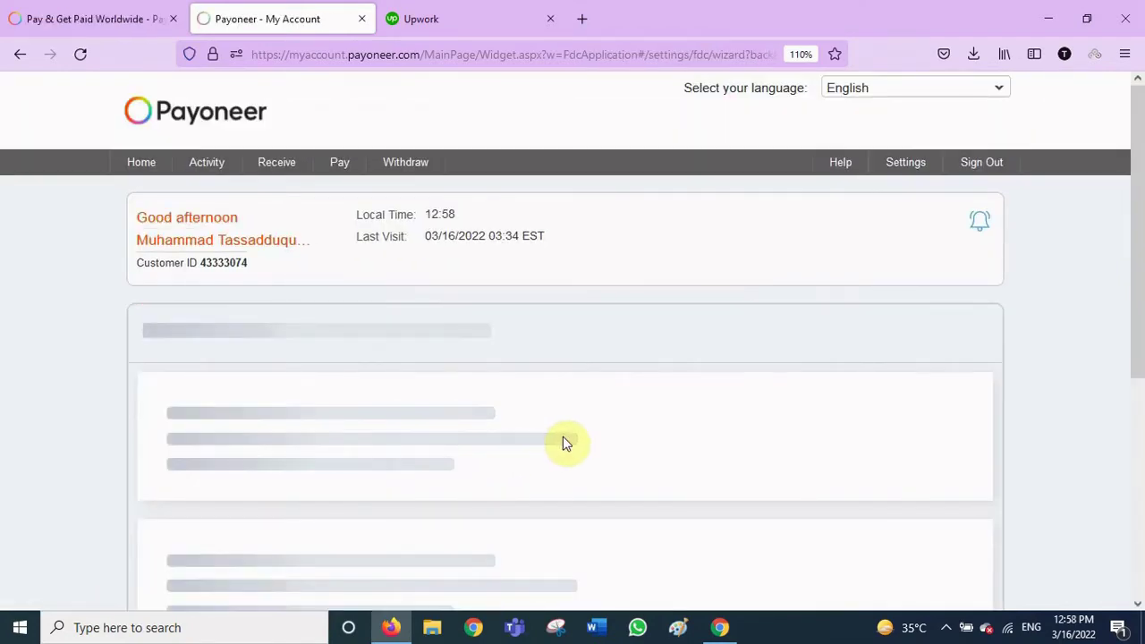
# Choose National ID as the Pakistan-issued document type on the ID verification form
pyautogui.scroll(-5, 568, 438)
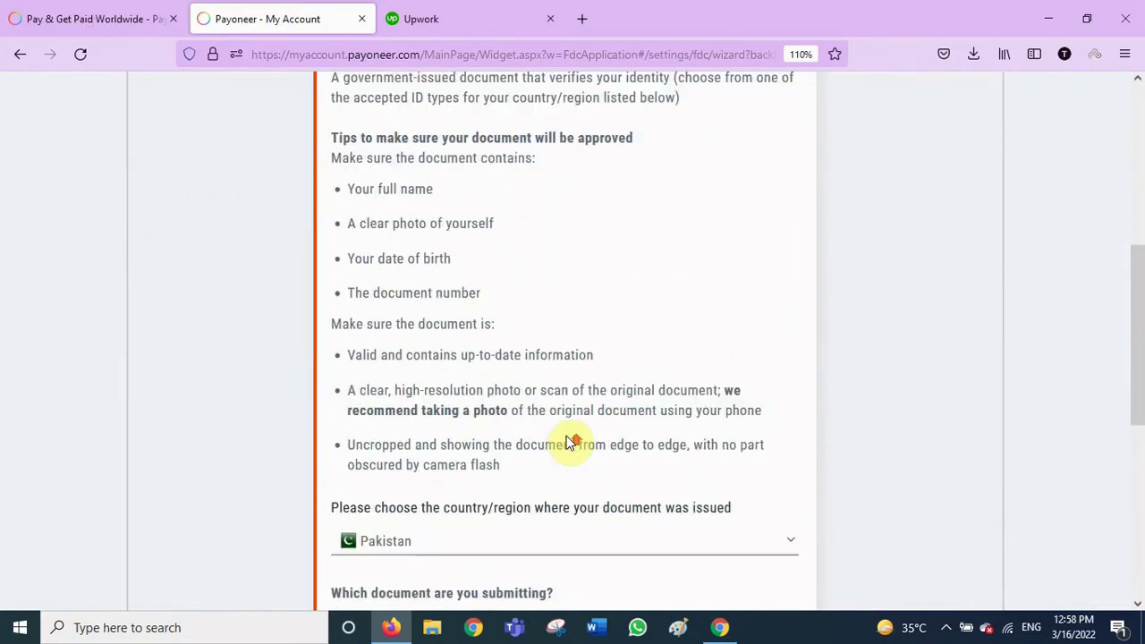
pyautogui.scroll(-6, 568, 438)
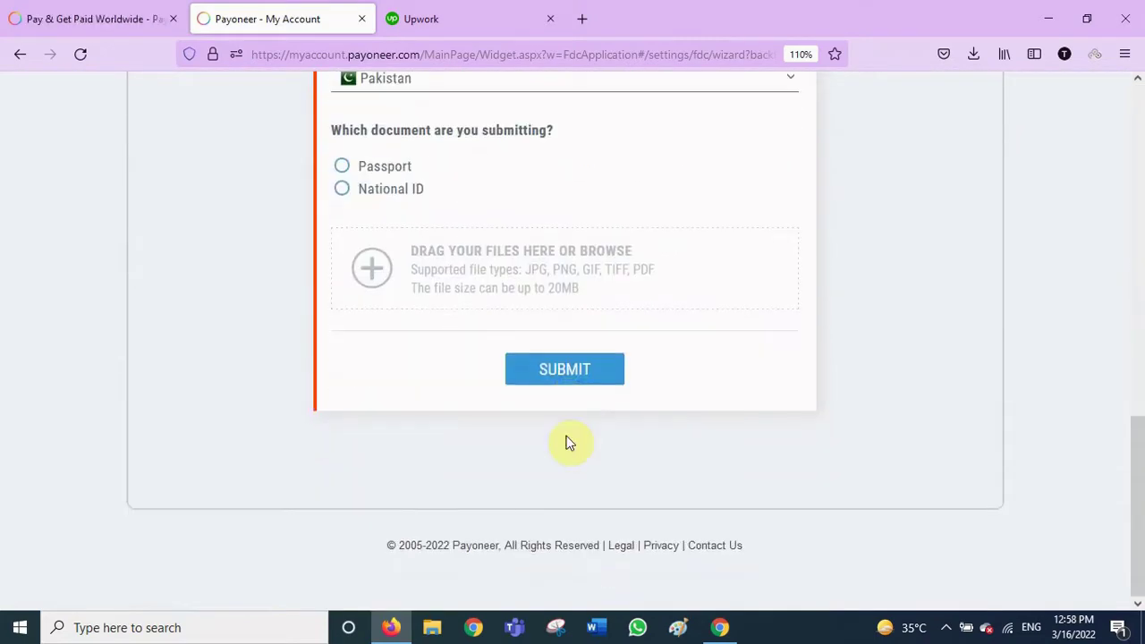
pyautogui.scroll(3, 567, 442)
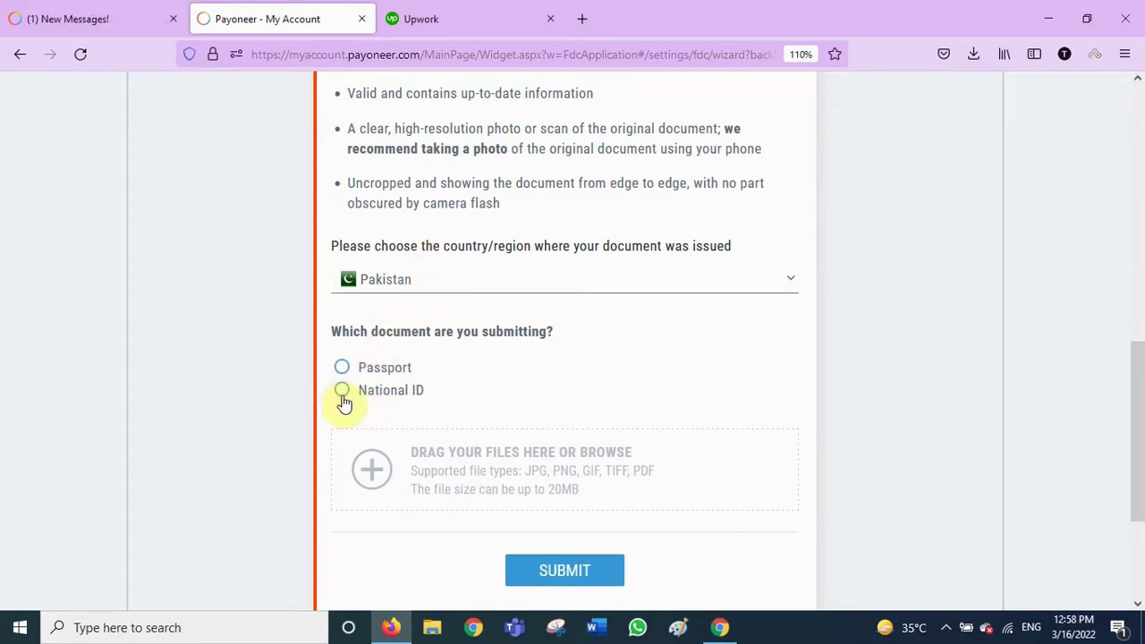
pyautogui.click(344, 399)
pyautogui.scroll(-3, 537, 338)
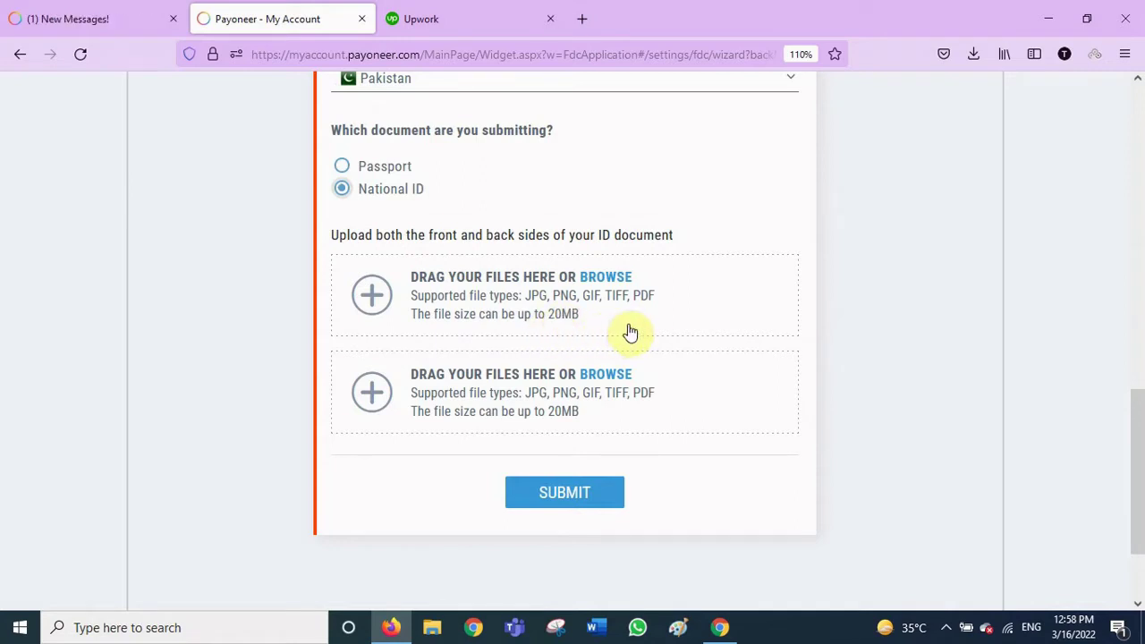
# Upload Front.jpeg and back.jpeg from the Id Card folder and submit the national ID
pyautogui.click(612, 280)
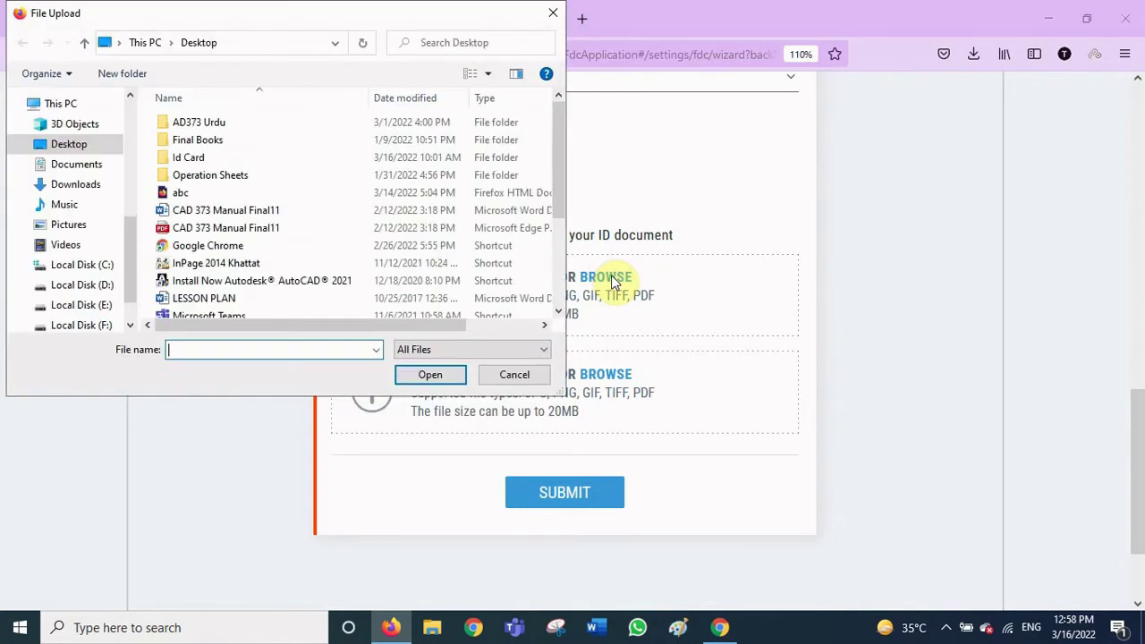
pyautogui.doubleClick(184, 158)
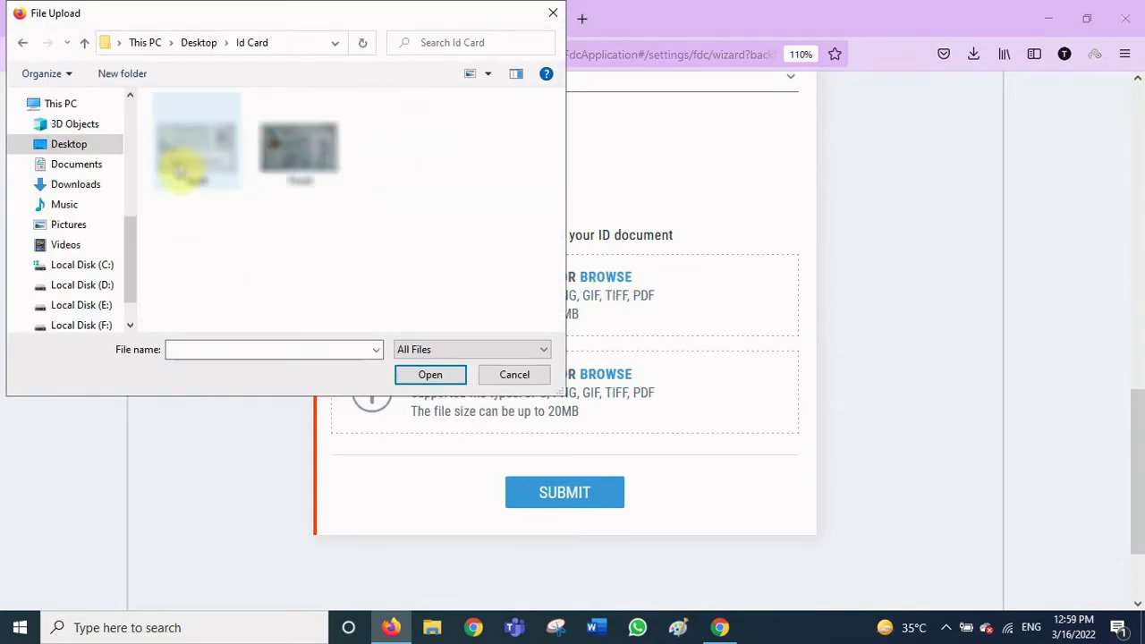
pyautogui.doubleClick(281, 161)
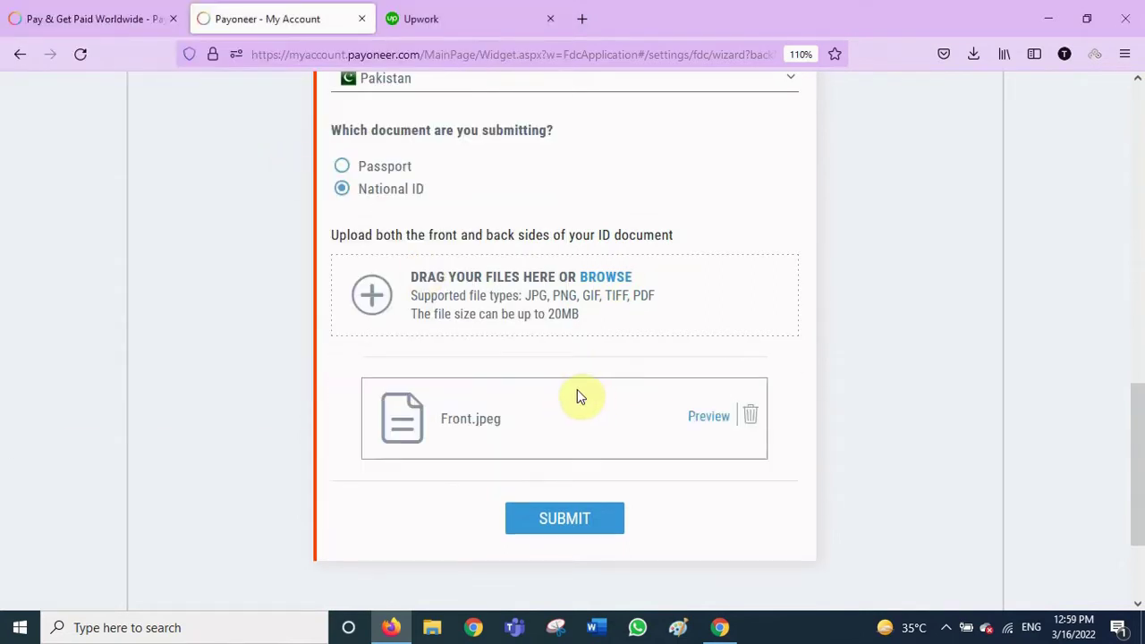
pyautogui.click(599, 280)
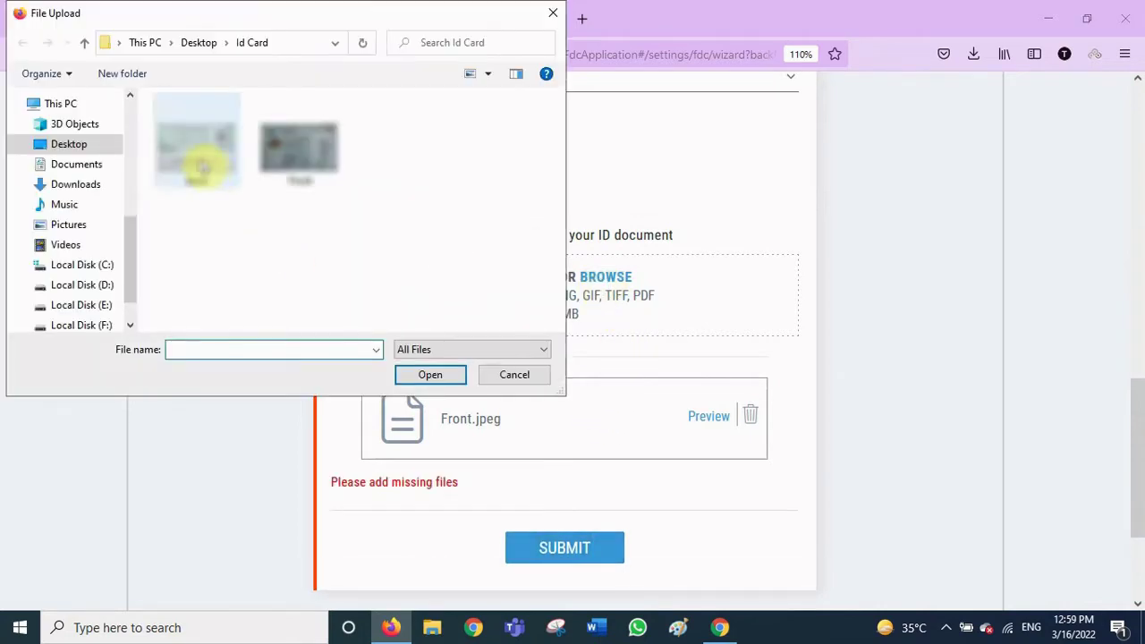
pyautogui.doubleClick(198, 157)
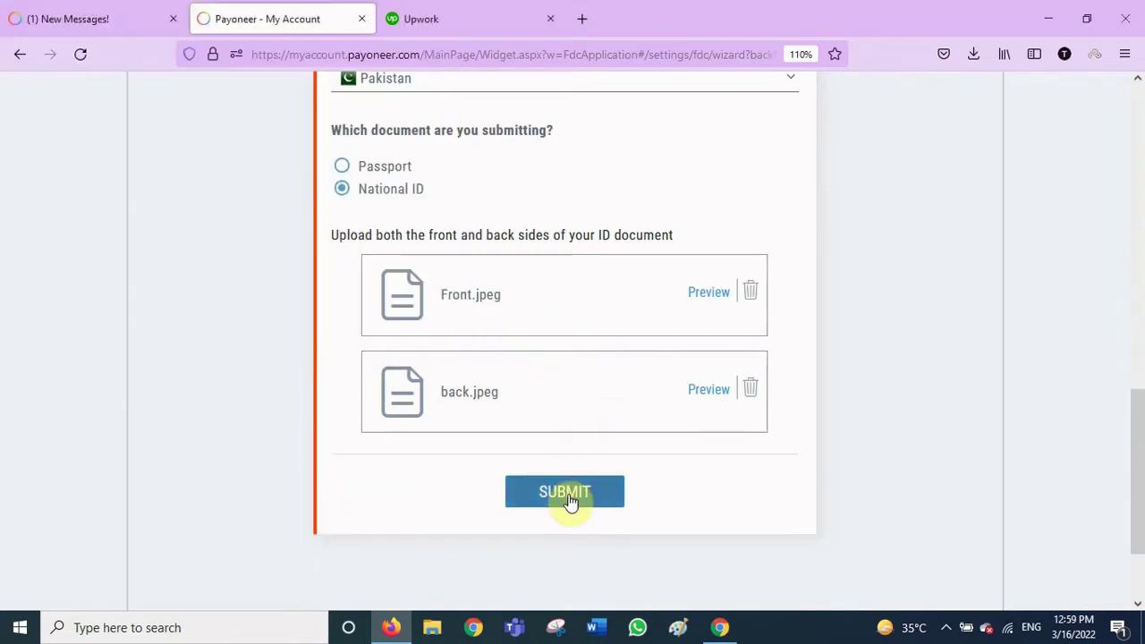
pyautogui.click(570, 500)
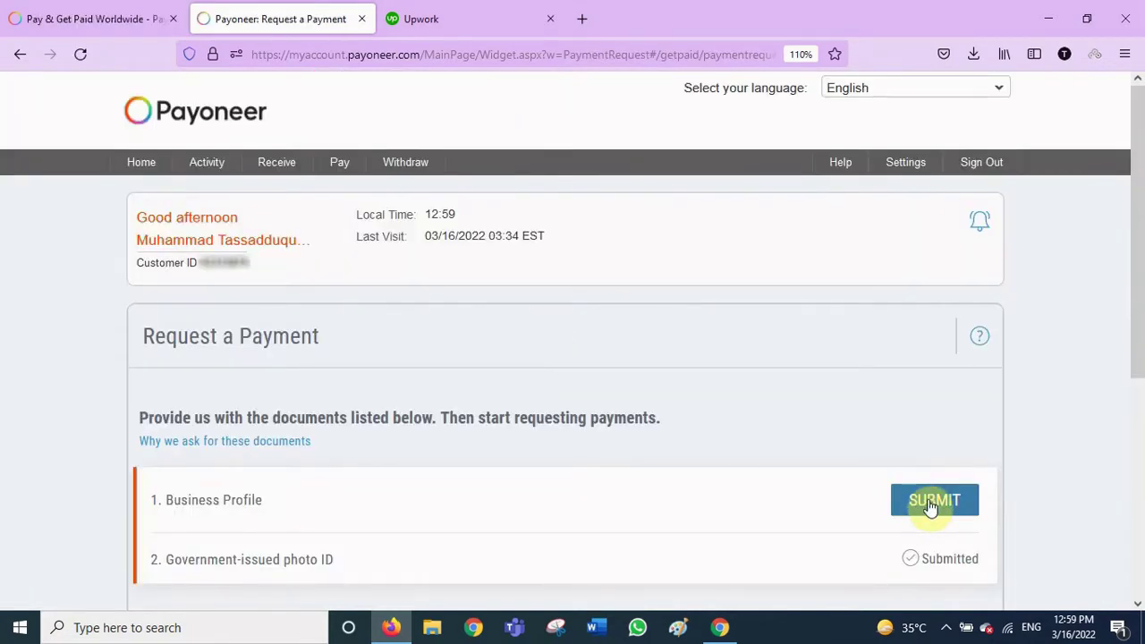
# Start the business profile with Programming & tech support and the Web & mobile apps service
pyautogui.click(933, 503)
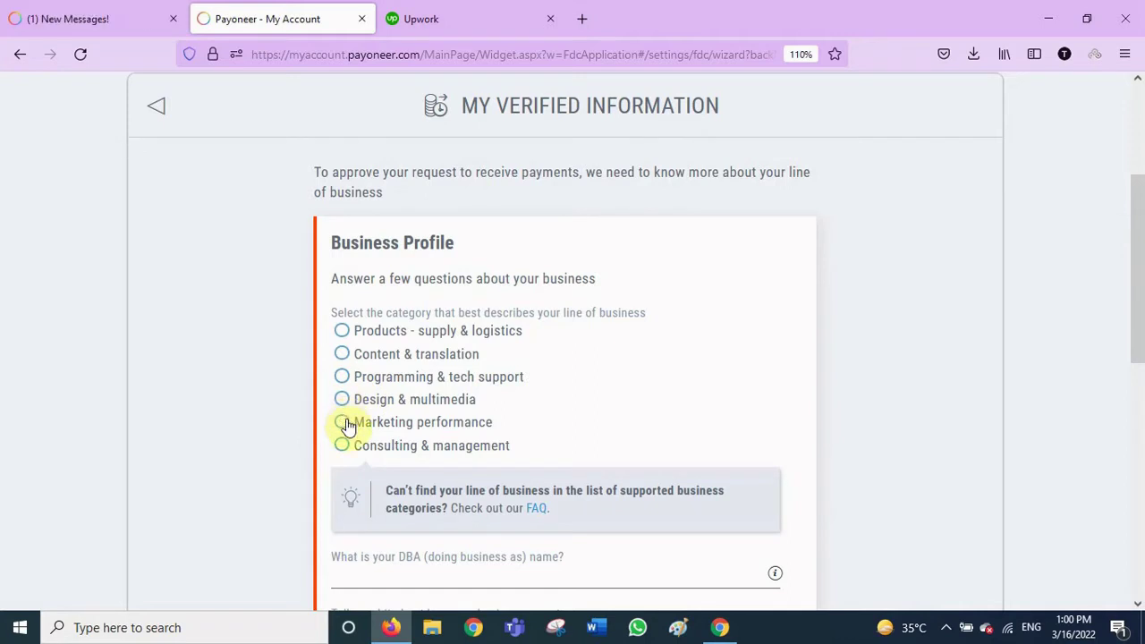
pyautogui.click(344, 381)
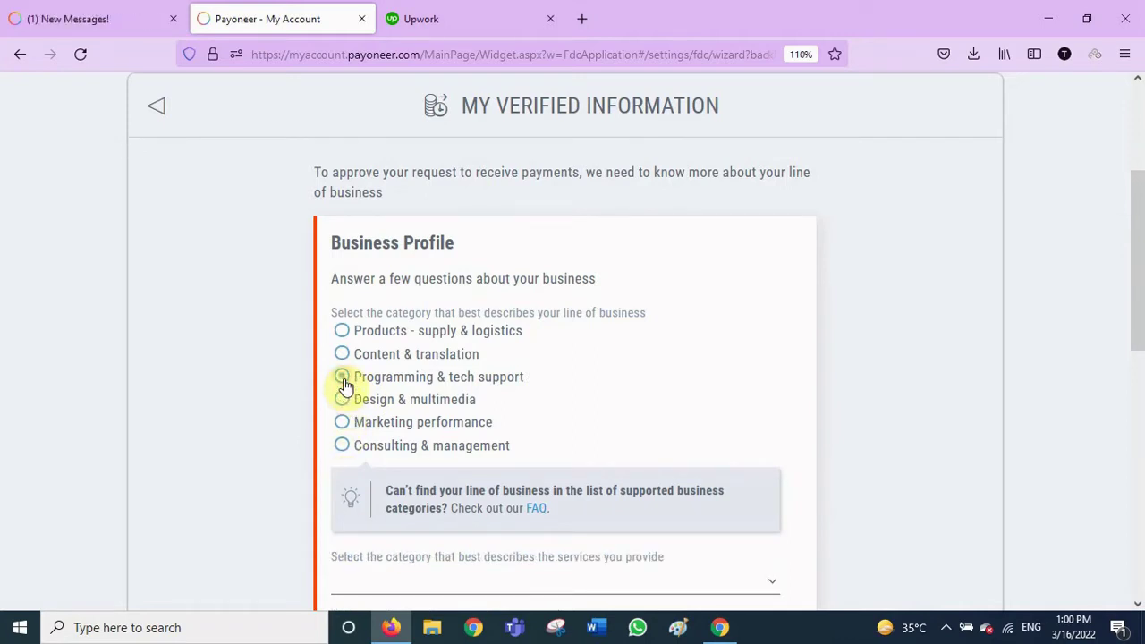
pyautogui.scroll(-3, 537, 401)
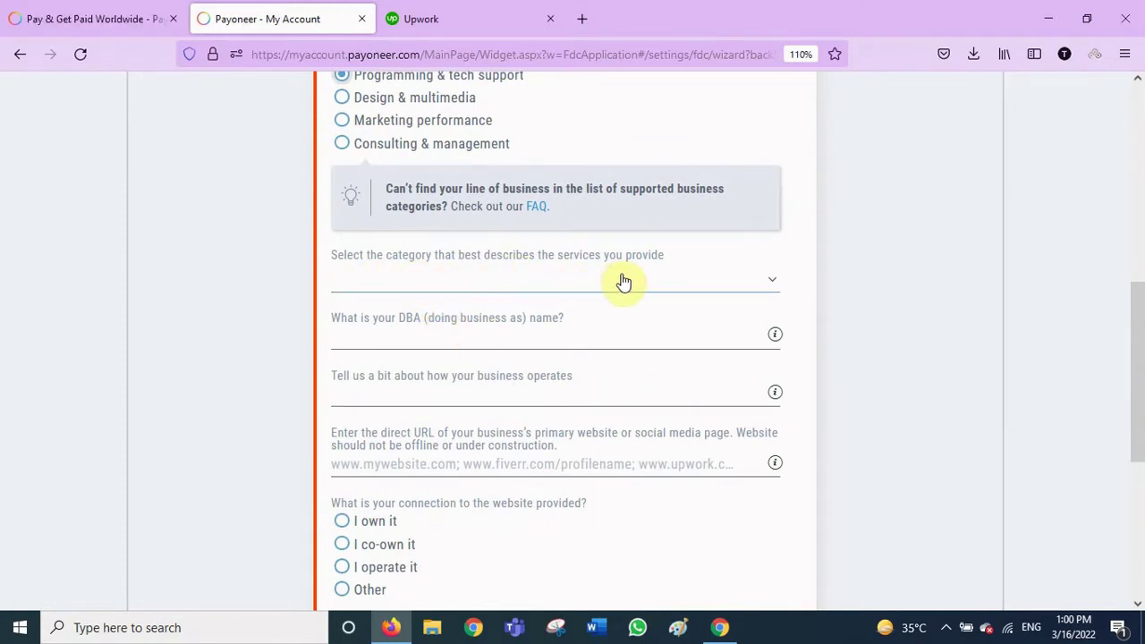
pyautogui.click(775, 285)
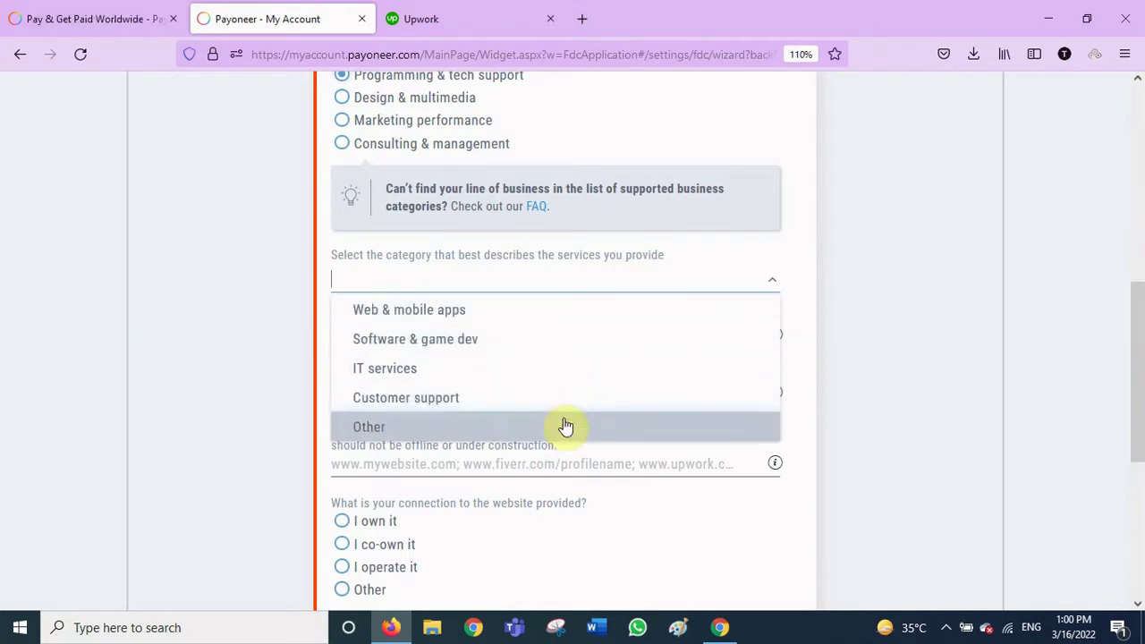
pyautogui.click(551, 319)
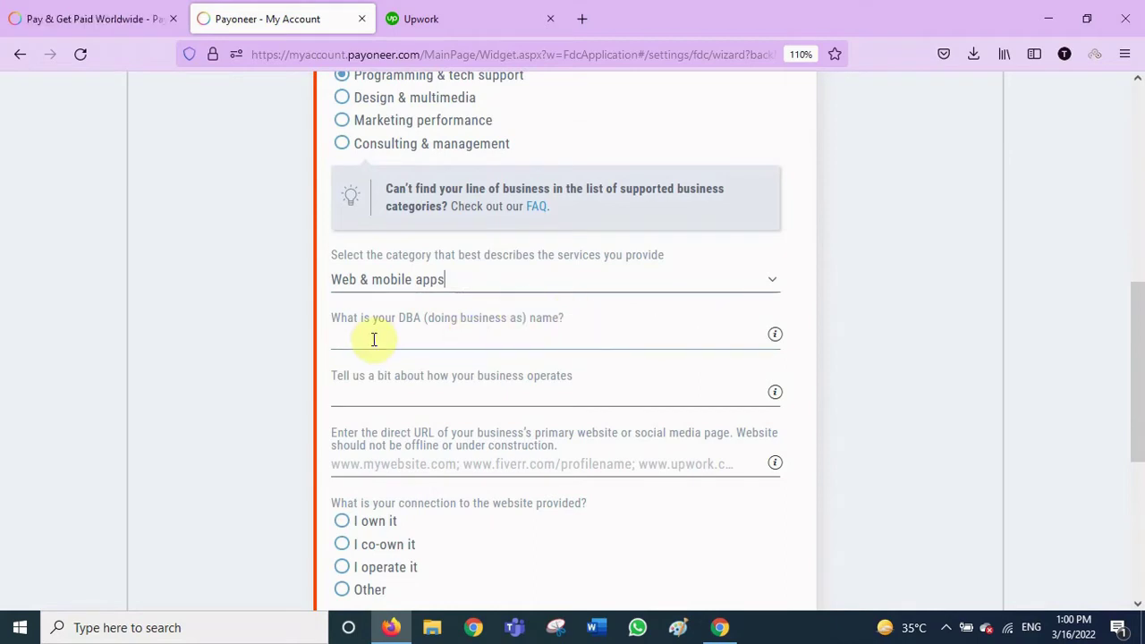
# Enter DBA name 'GCT TECH' and the description 'We provide our services on hourly bases'
pyautogui.click(472, 336)
pyautogui.write('GCT FSD')
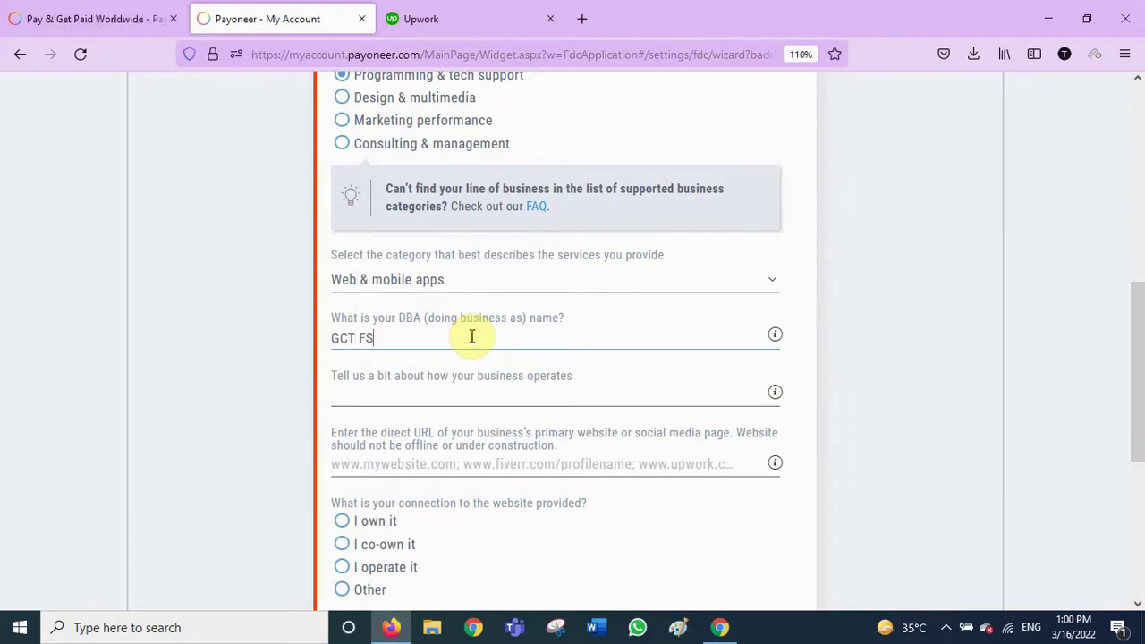
pyautogui.press('BackSpace')
pyautogui.write('TECH')
pyautogui.click(470, 392)
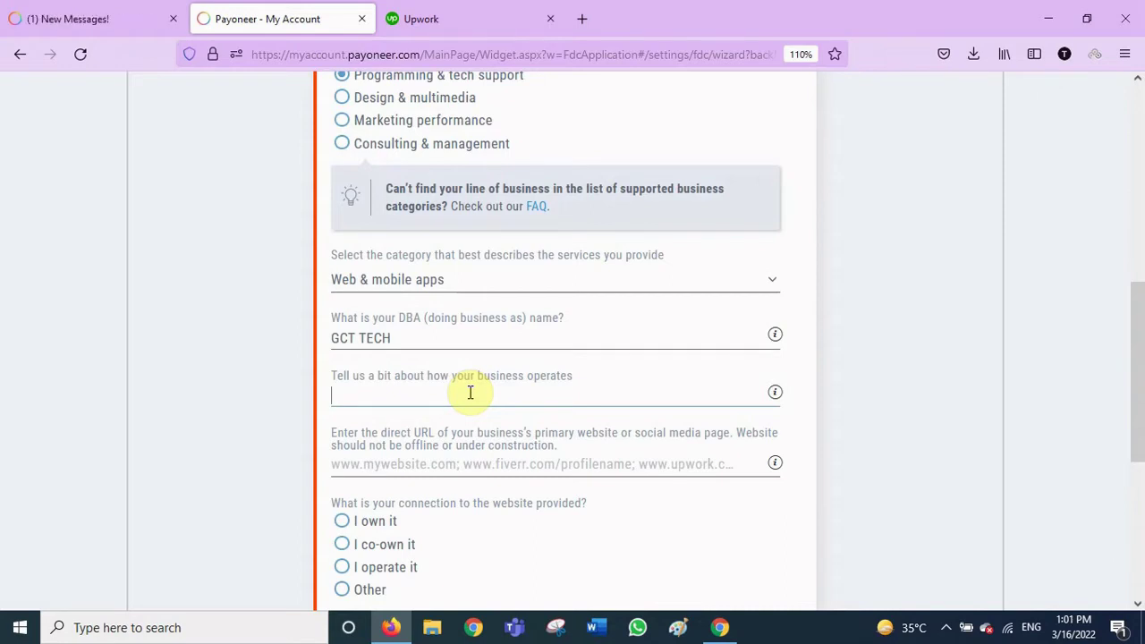
pyautogui.write('We provide our services on hourly ba')
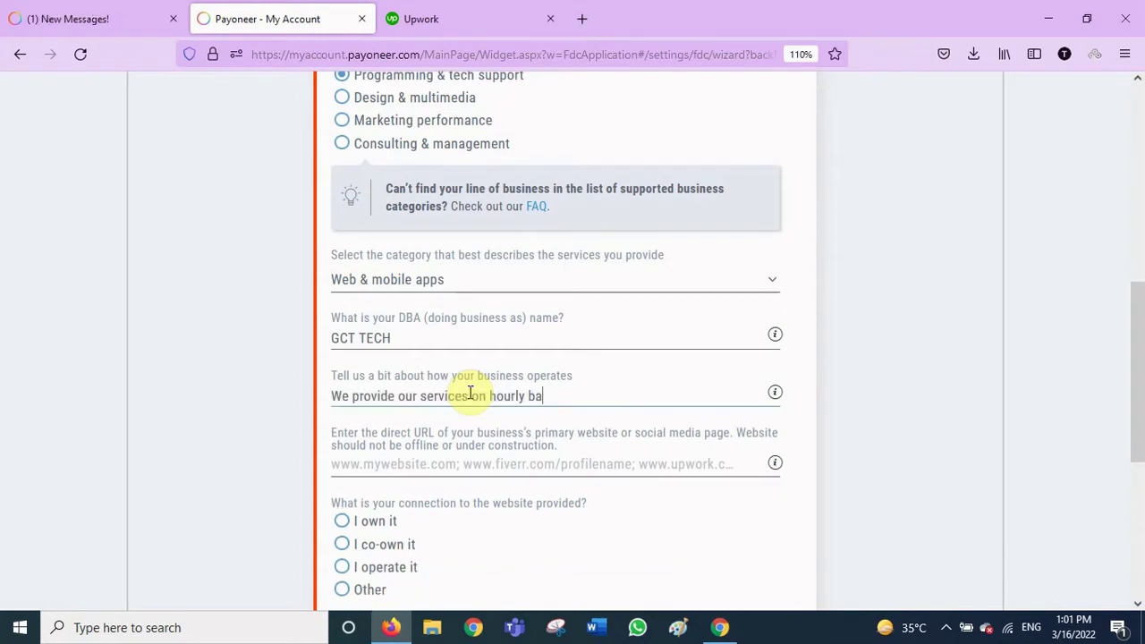
pyautogui.write('ses')
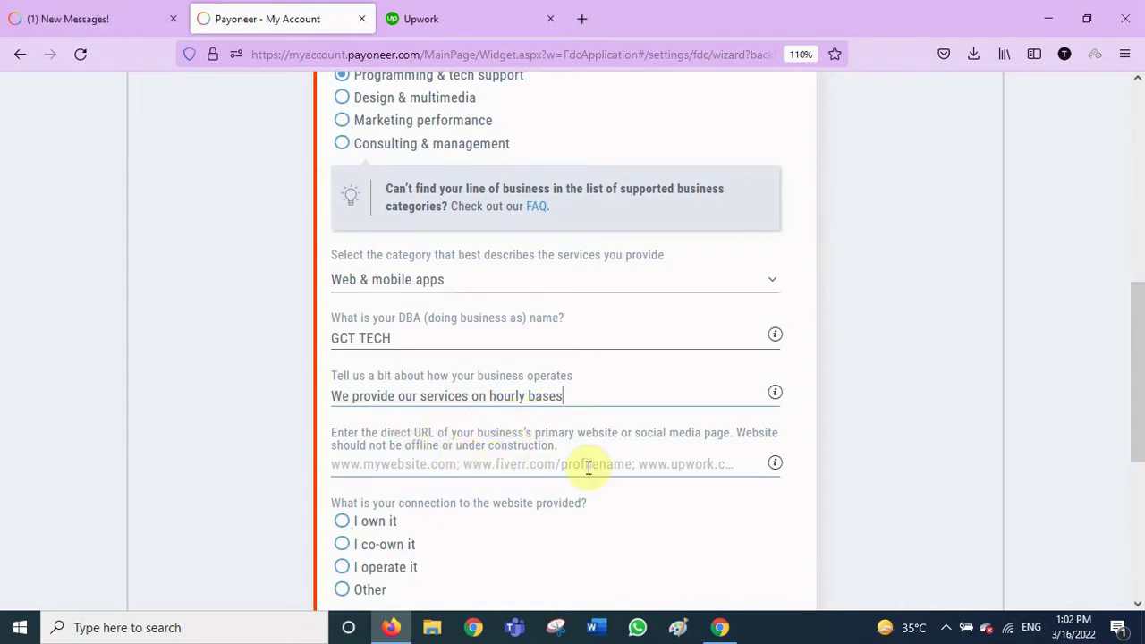
pyautogui.click(667, 465)
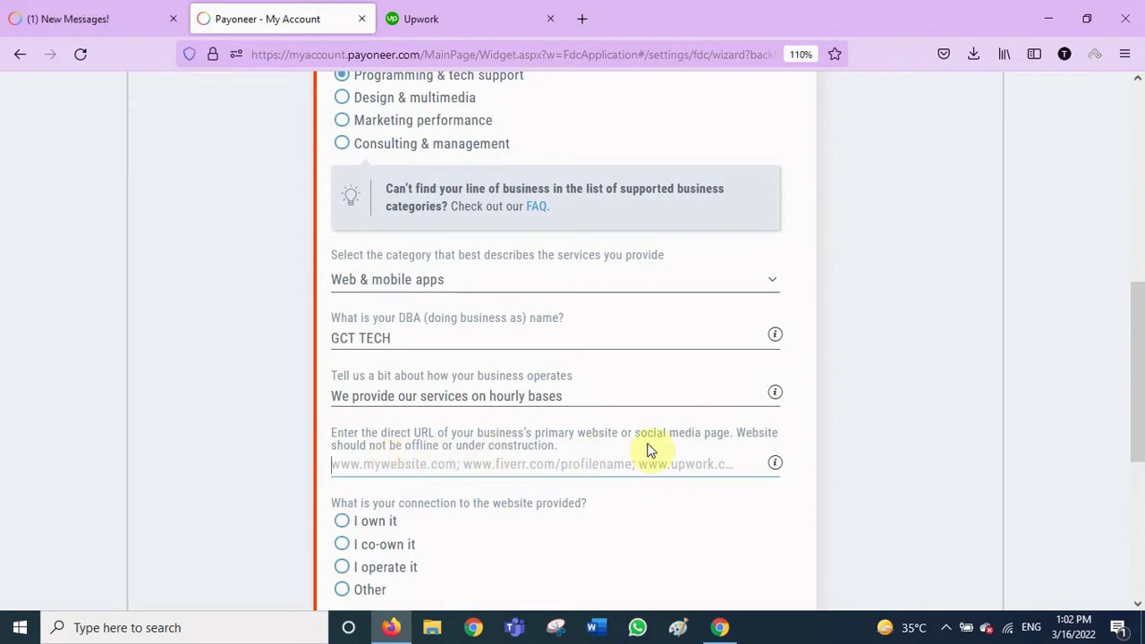
# Enter thecomputerpreceptor.com as the business website and mark it as owned by the business
pyautogui.click(491, 464)
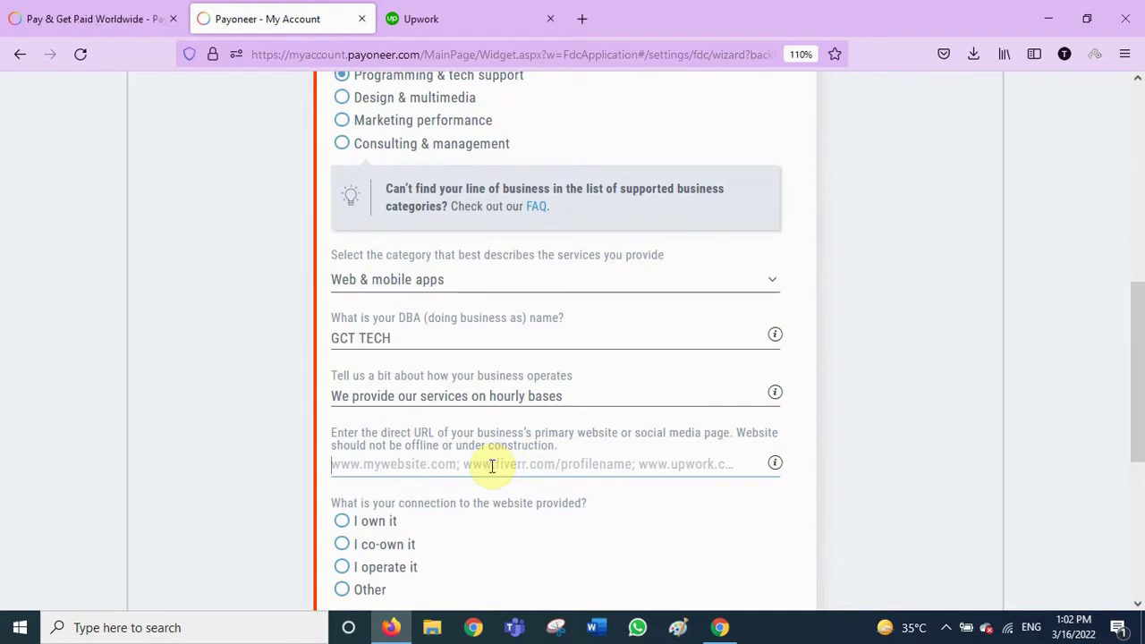
pyautogui.write('thecom')
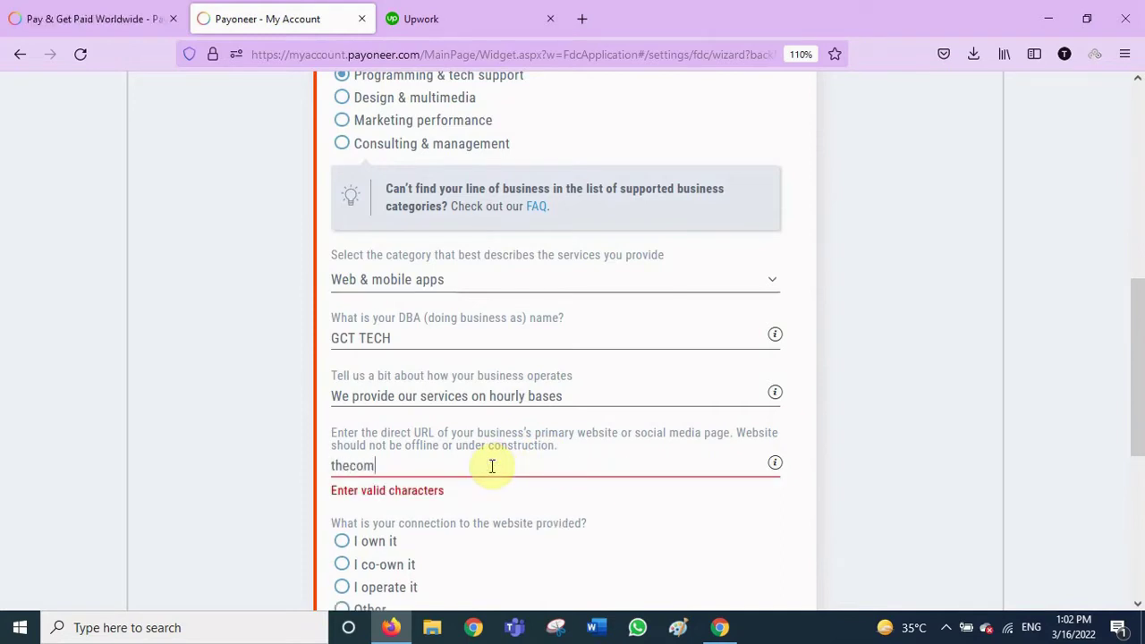
pyautogui.write('puterpreceptor.com')
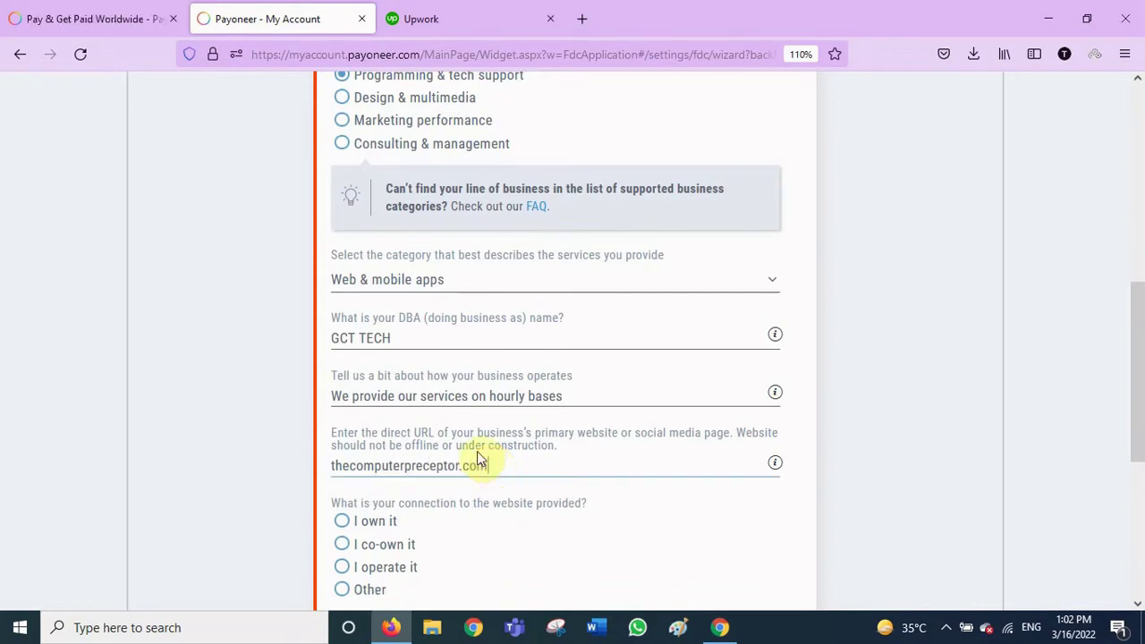
pyautogui.scroll(-1, 470, 521)
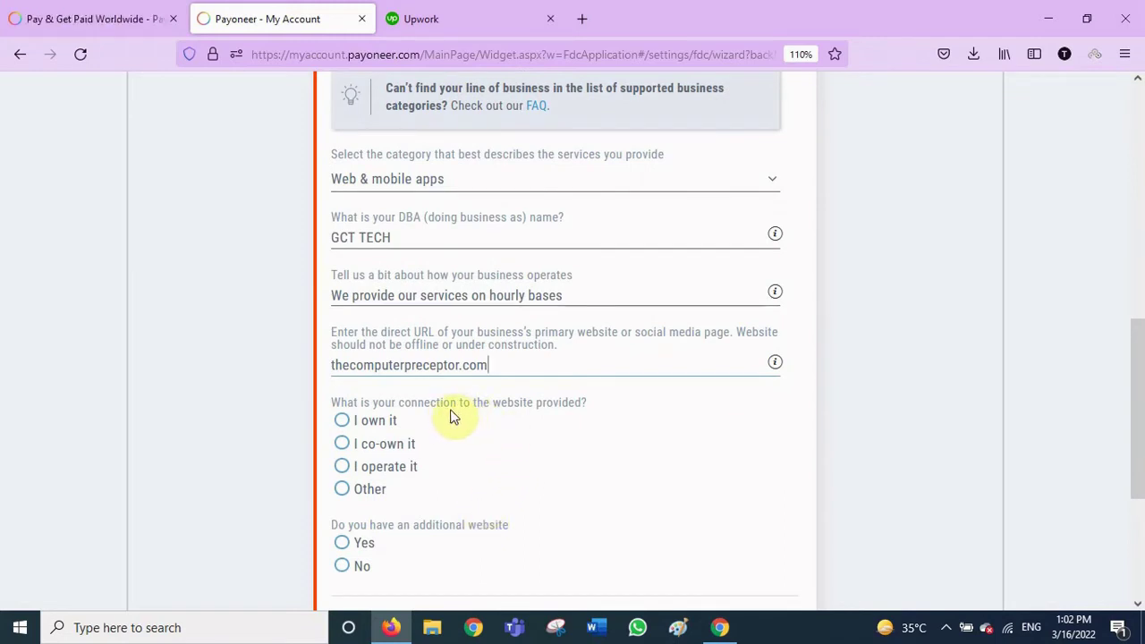
pyautogui.click(343, 423)
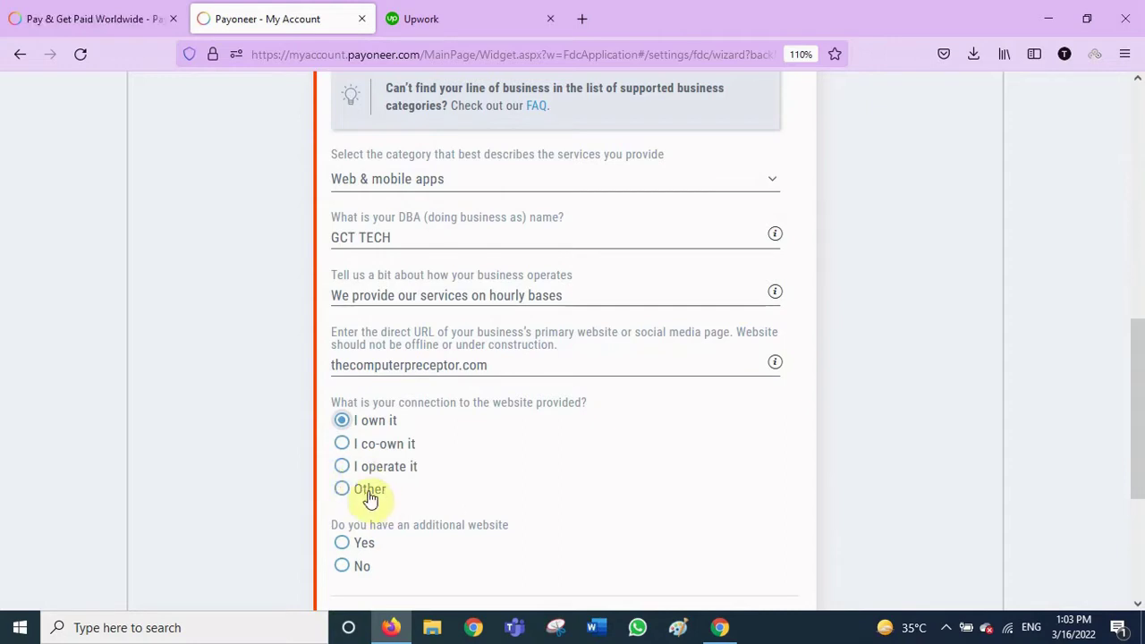
# Answer No to having an additional website and submit the business details
pyautogui.scroll(-3, 435, 493)
pyautogui.scroll(2, 435, 493)
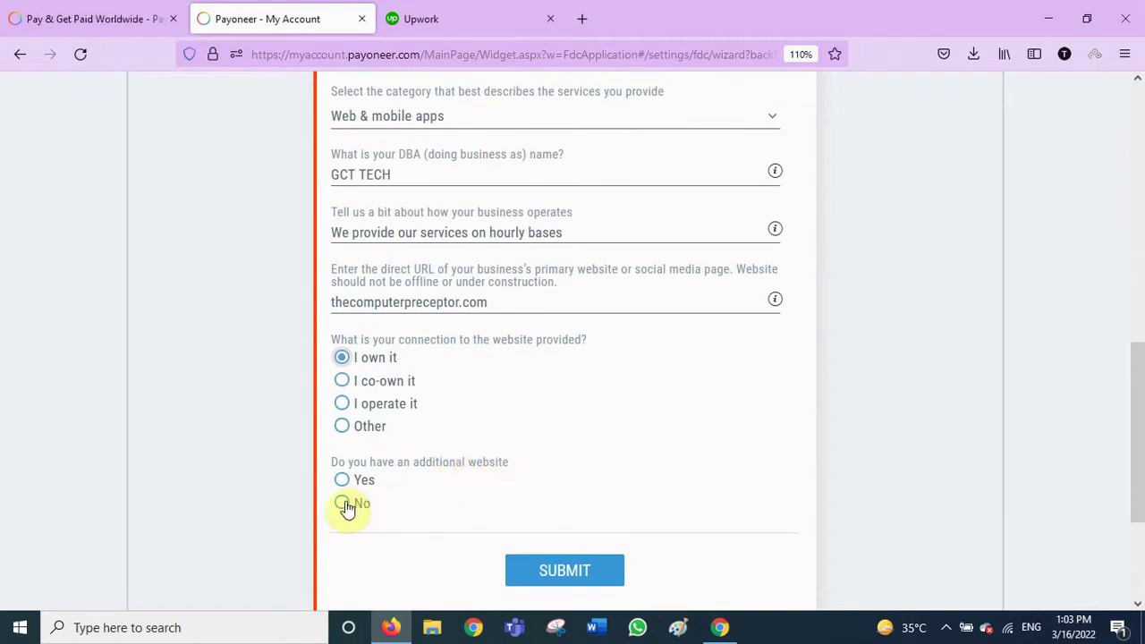
pyautogui.click(342, 503)
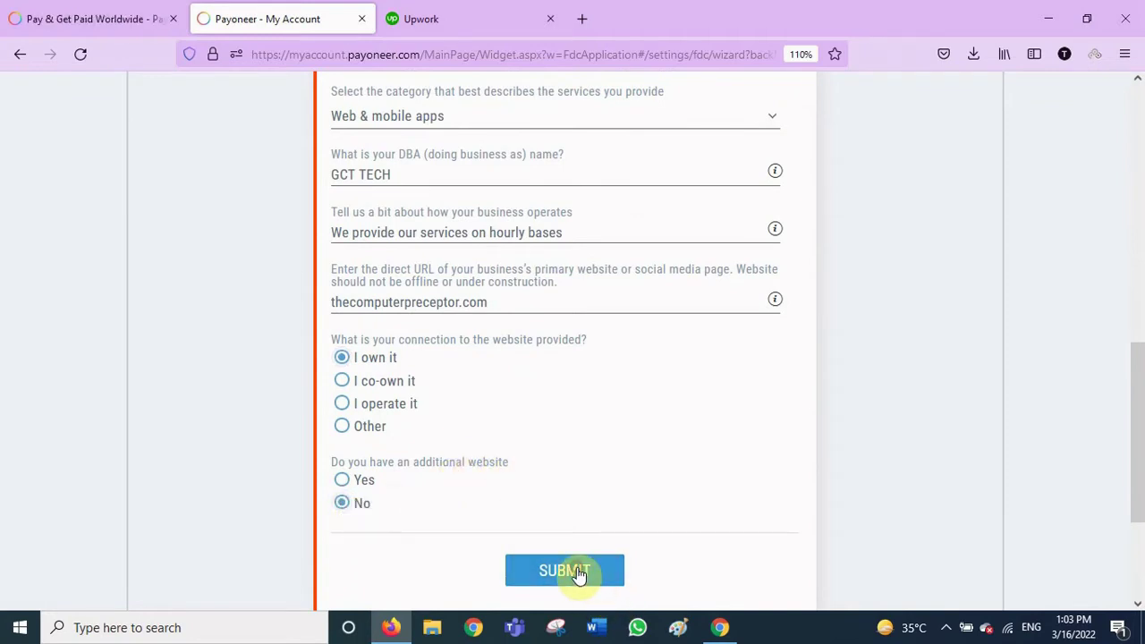
pyautogui.click(578, 569)
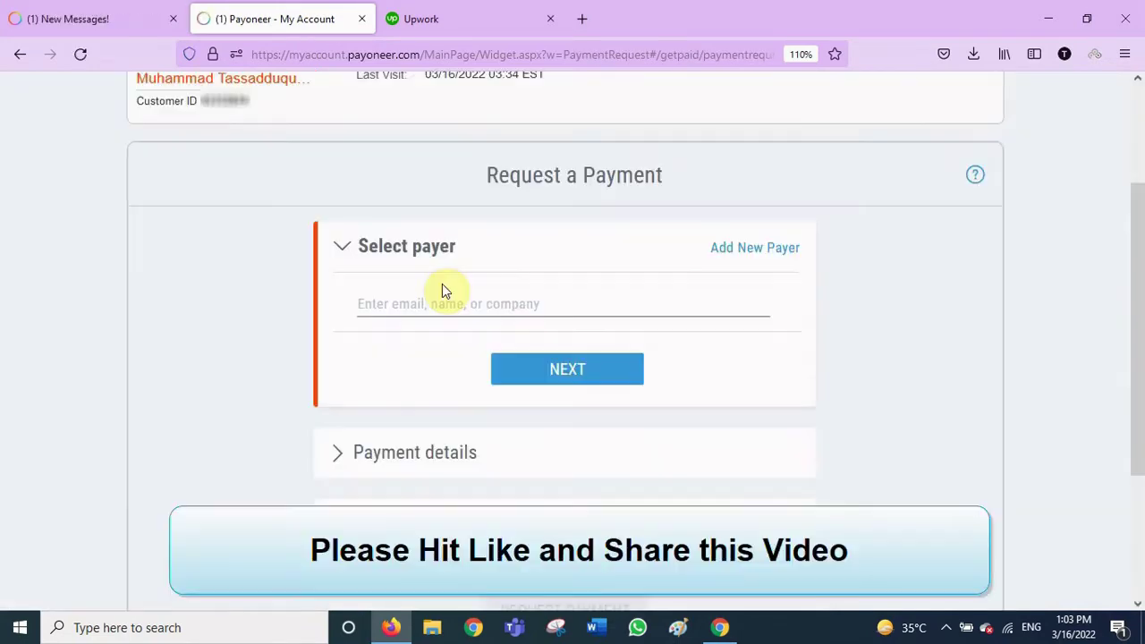
# Add a new payer from the Select payer panel with Company as the payer type
pyautogui.scroll(1, 525, 299)
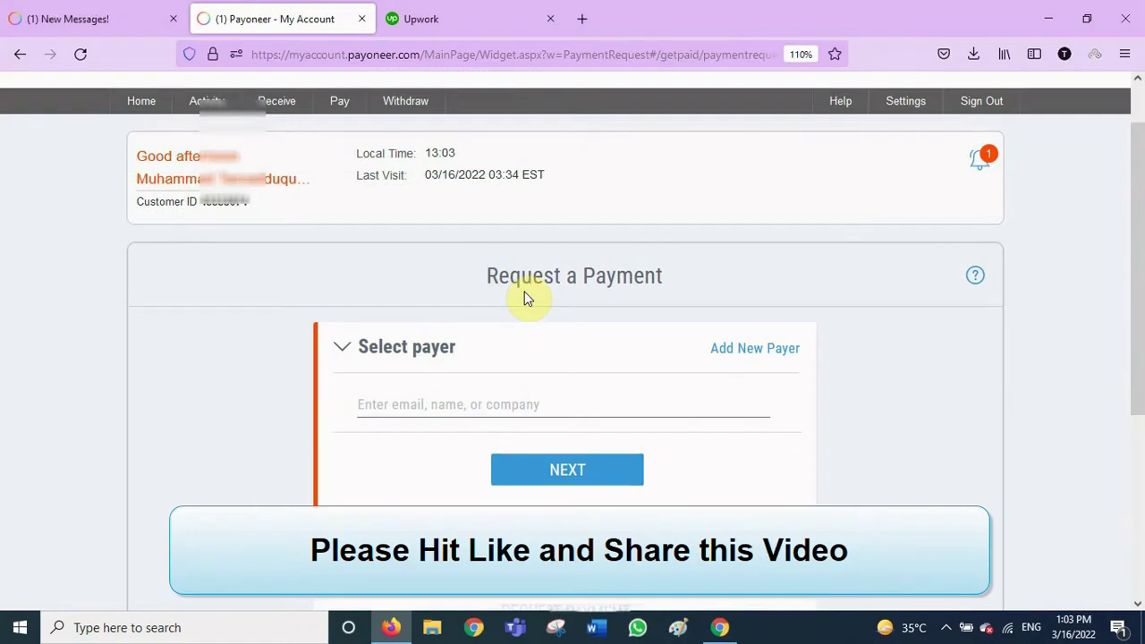
pyautogui.scroll(-1, 528, 299)
pyautogui.scroll(1, 535, 285)
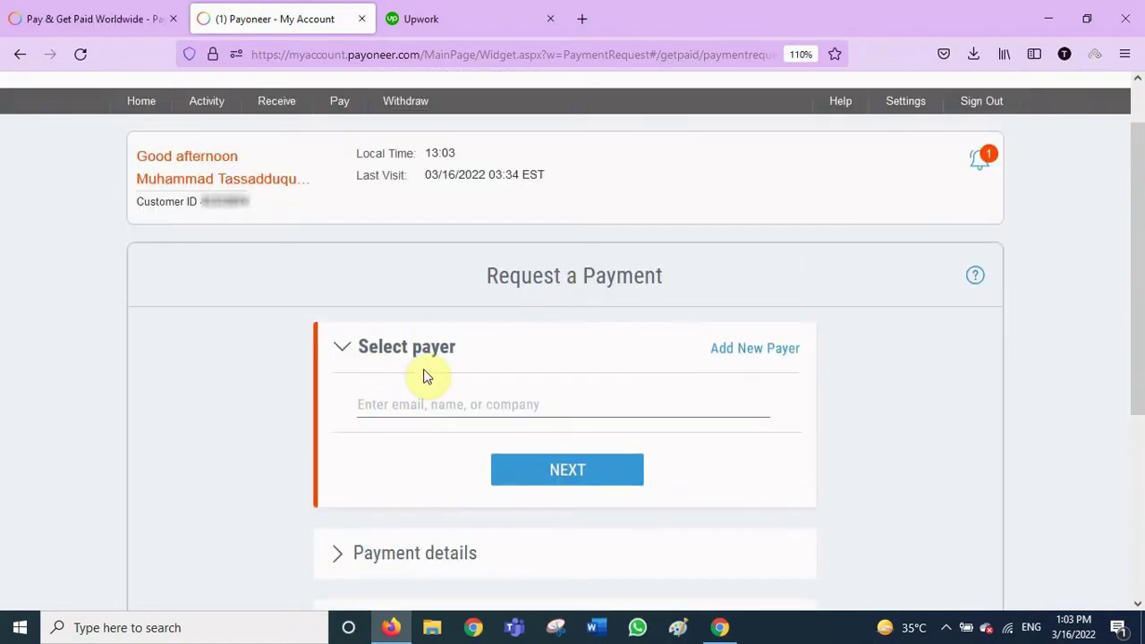
pyautogui.click(756, 348)
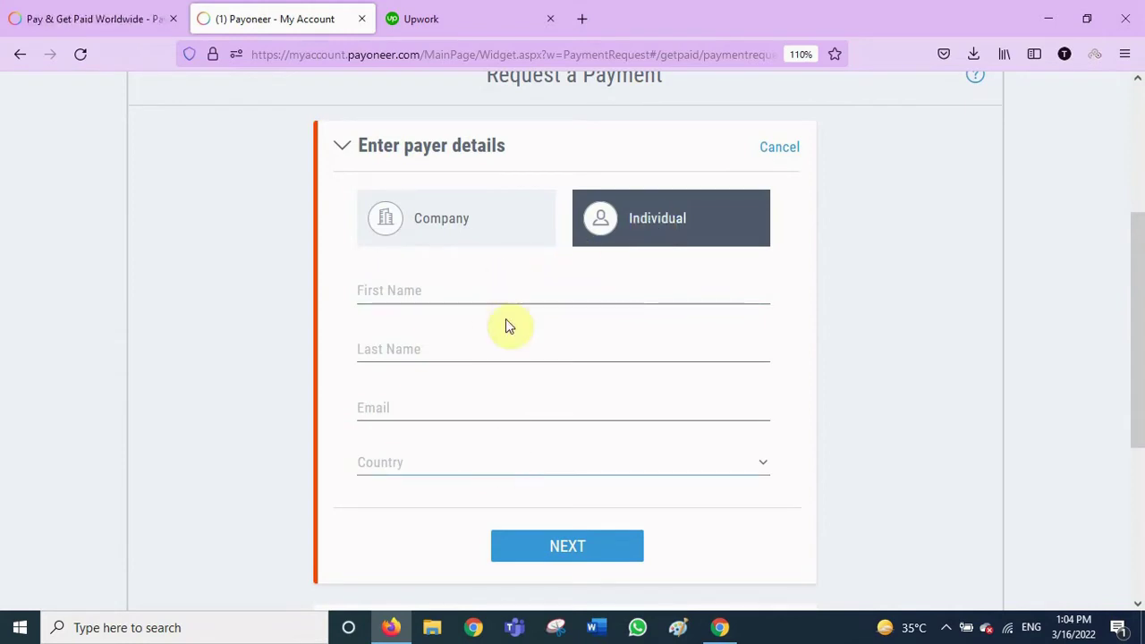
pyautogui.click(460, 231)
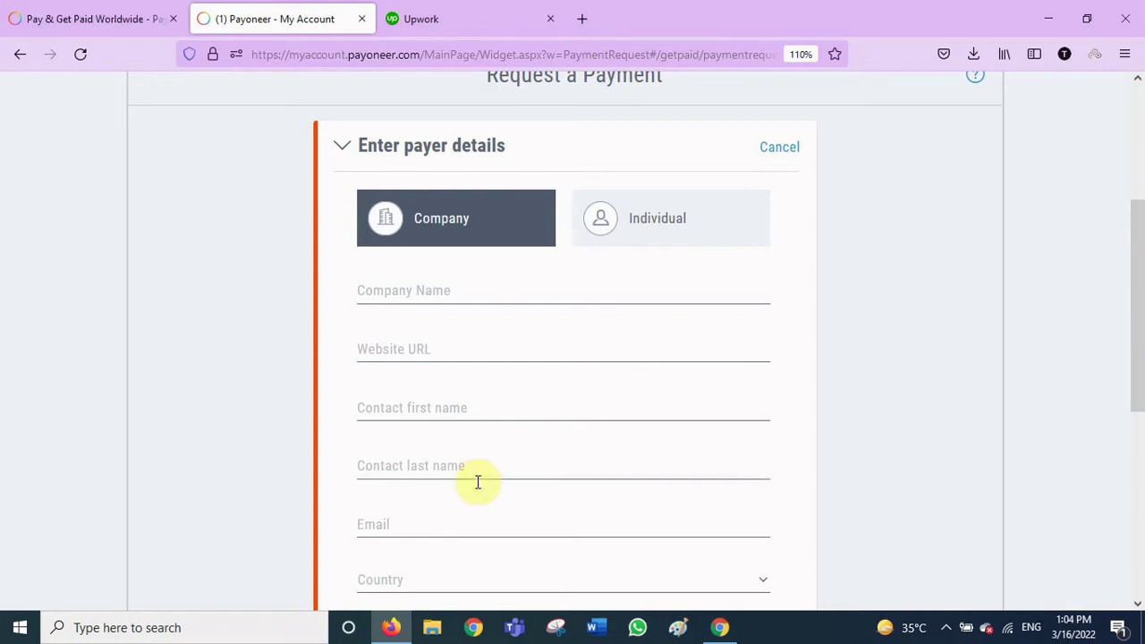
pyautogui.scroll(-1, 495, 498)
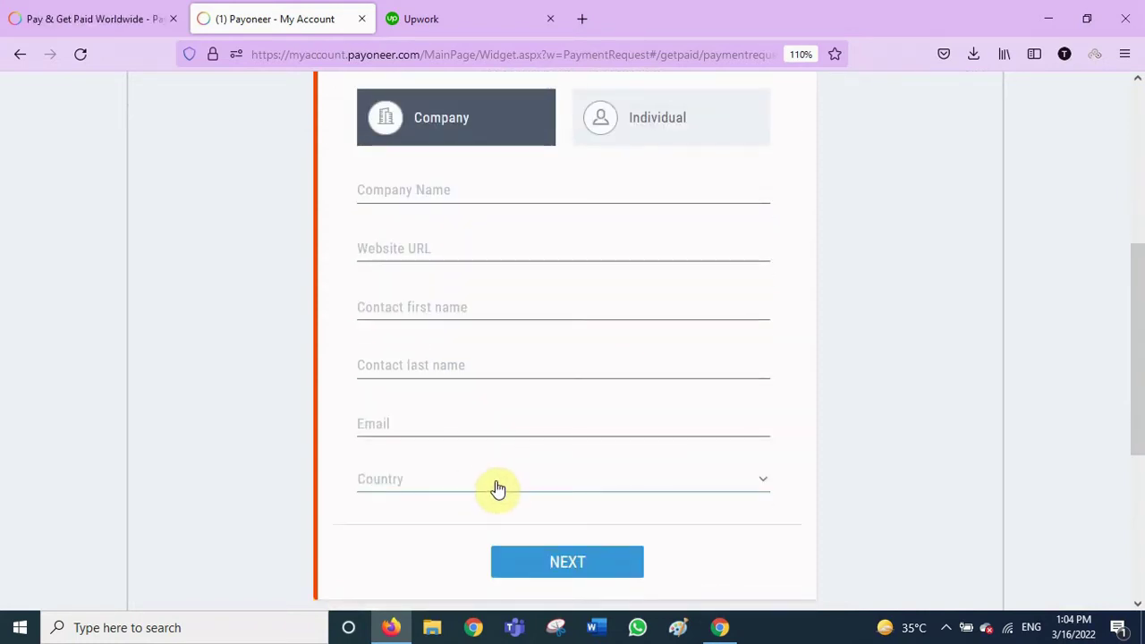
# Switch the payer to Individual and enter the payer's first name, last name and e-mail address
pyautogui.click(668, 124)
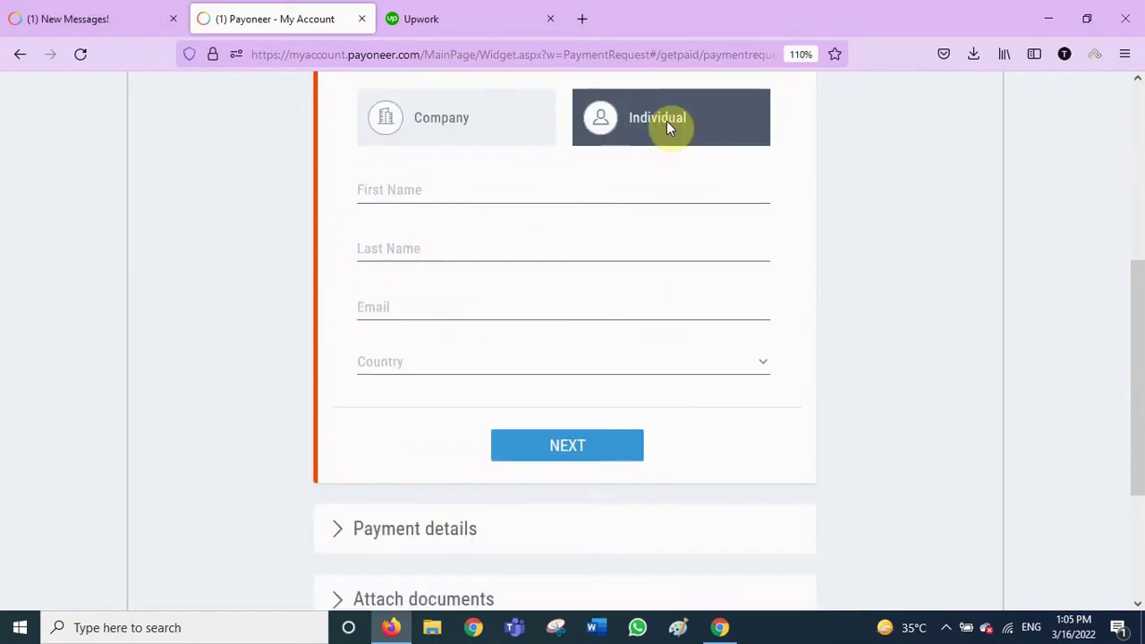
pyautogui.click(510, 192)
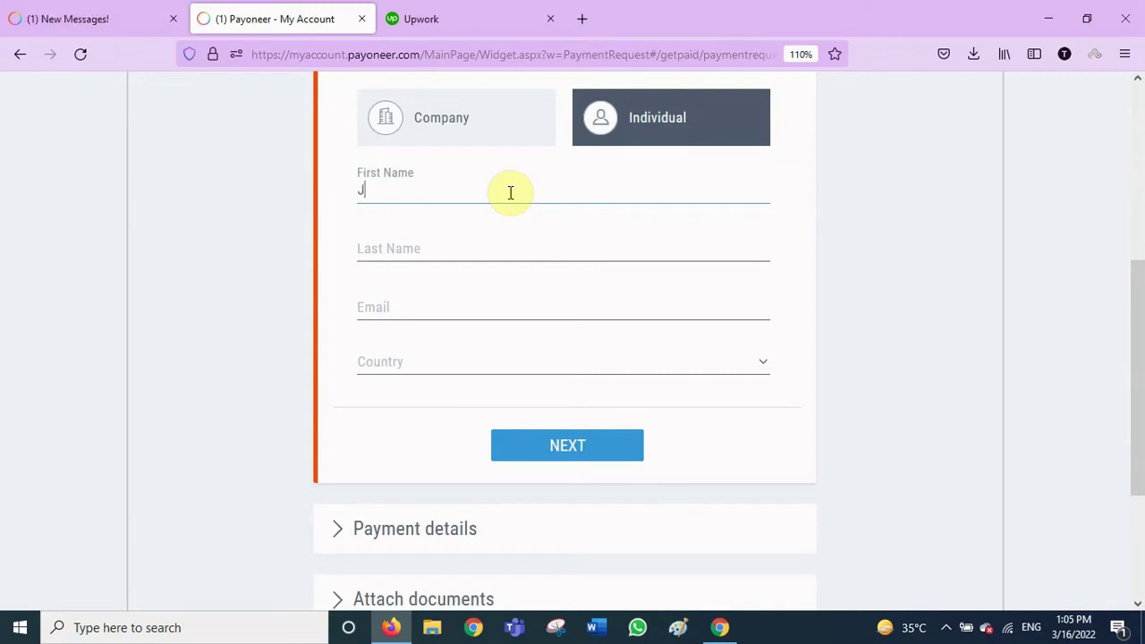
pyautogui.write('hon')
pyautogui.press('Tab')
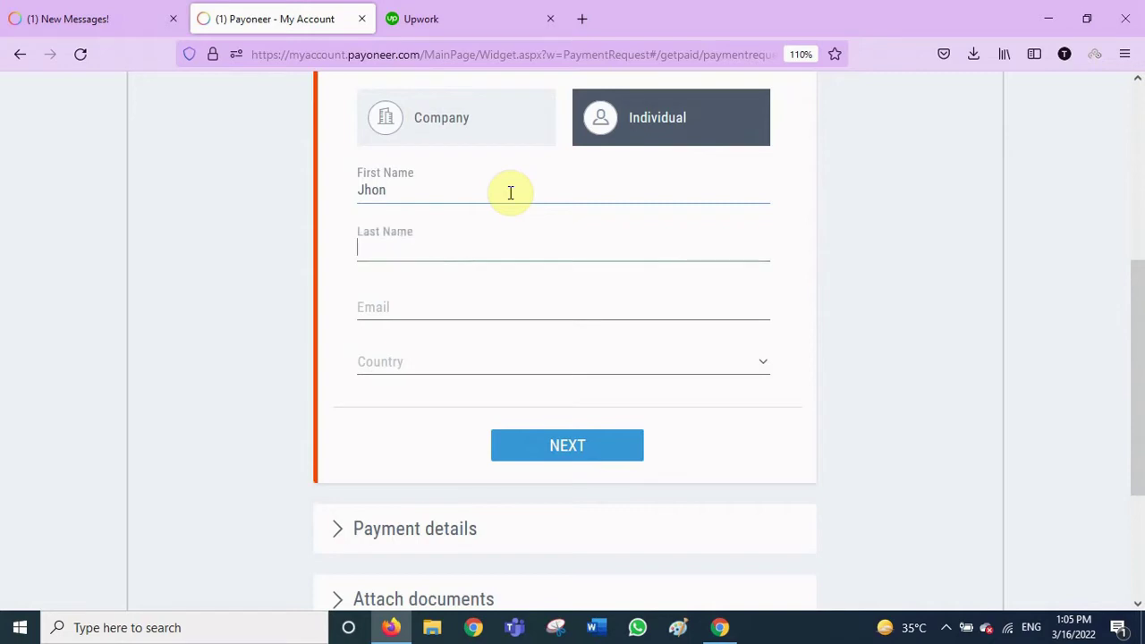
pyautogui.write('Smith')
pyautogui.press('Tab')
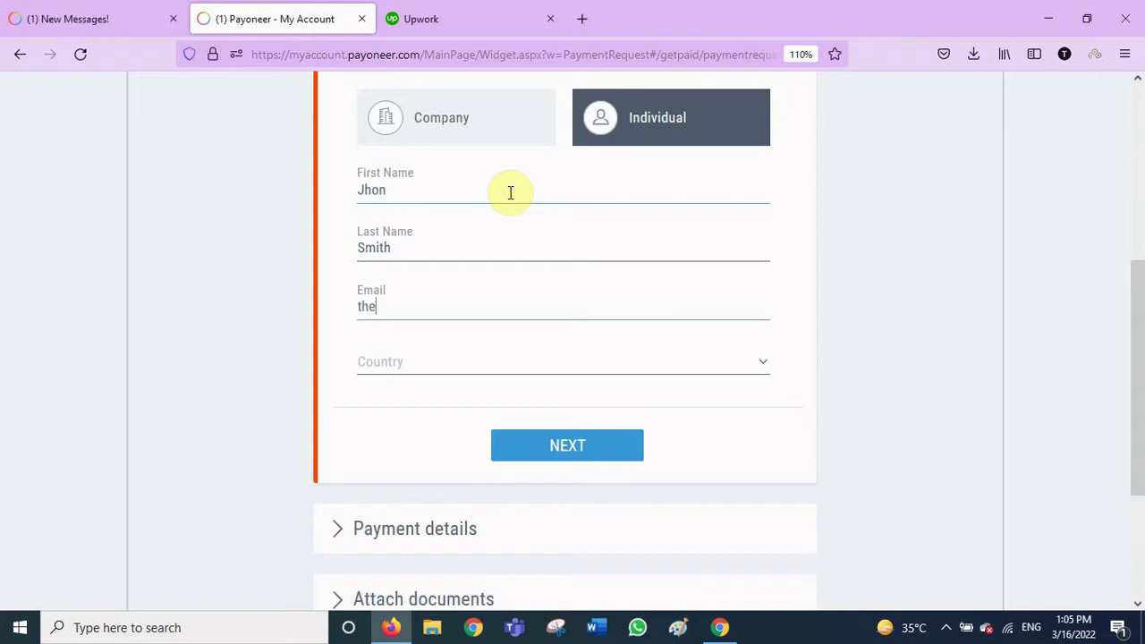
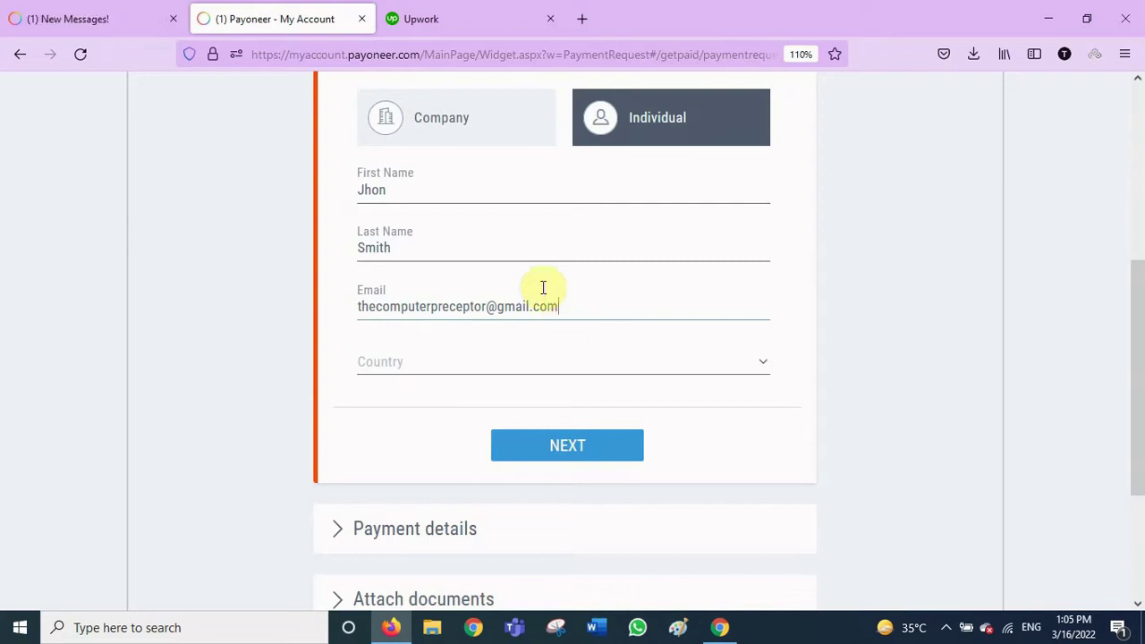
# Set the payer's country to Sri Lanka
pyautogui.click(588, 361)
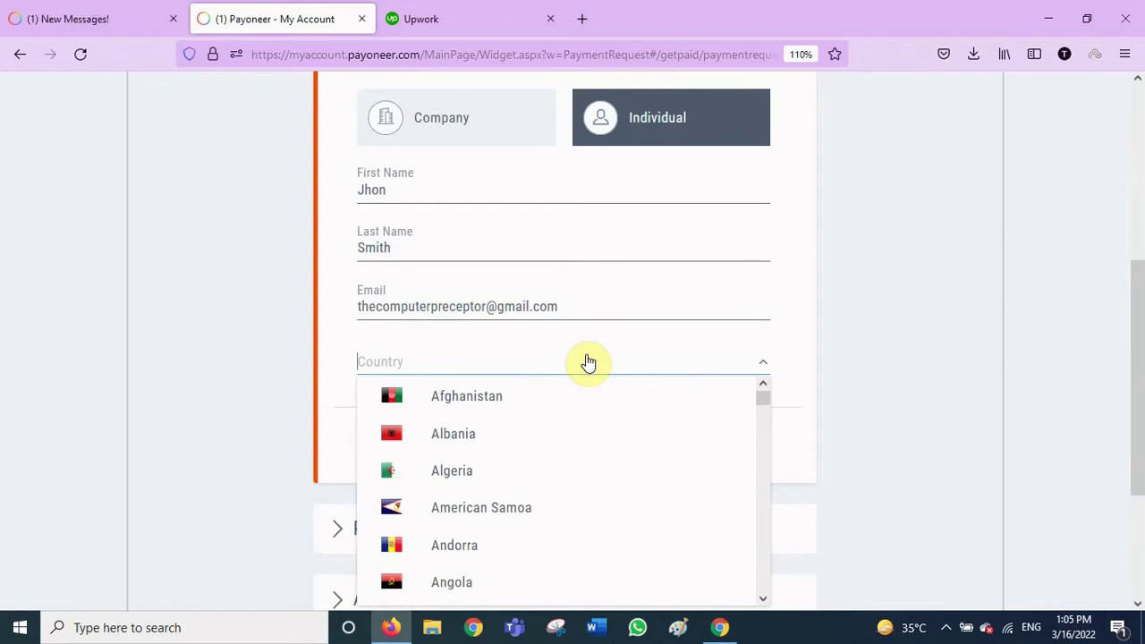
pyautogui.scroll(-10, 618, 515)
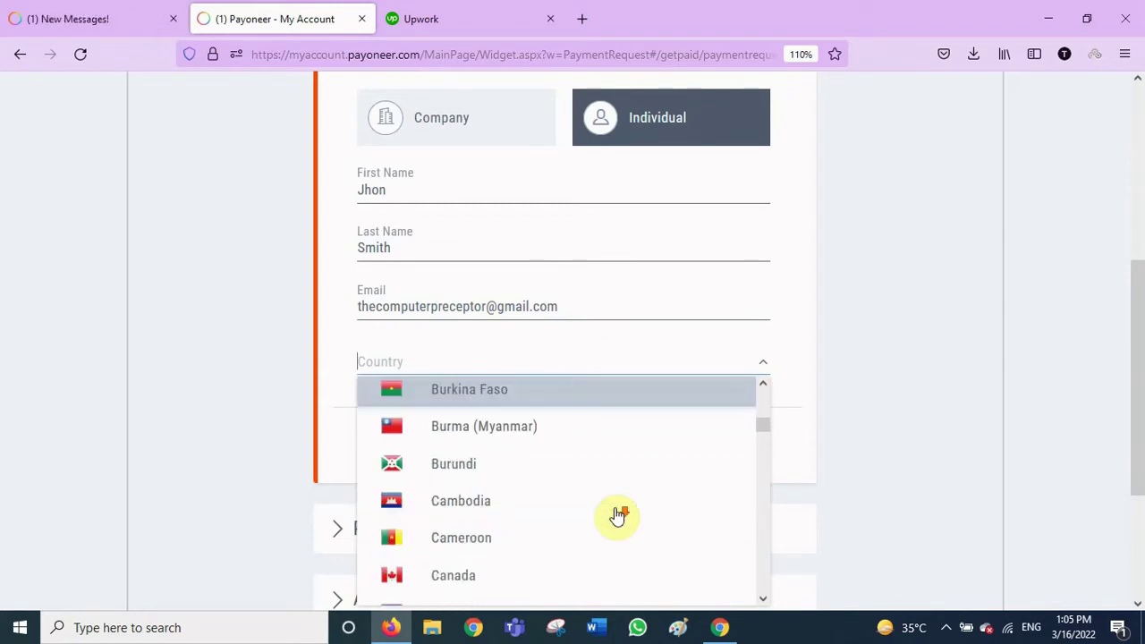
pyautogui.scroll(-3, 618, 515)
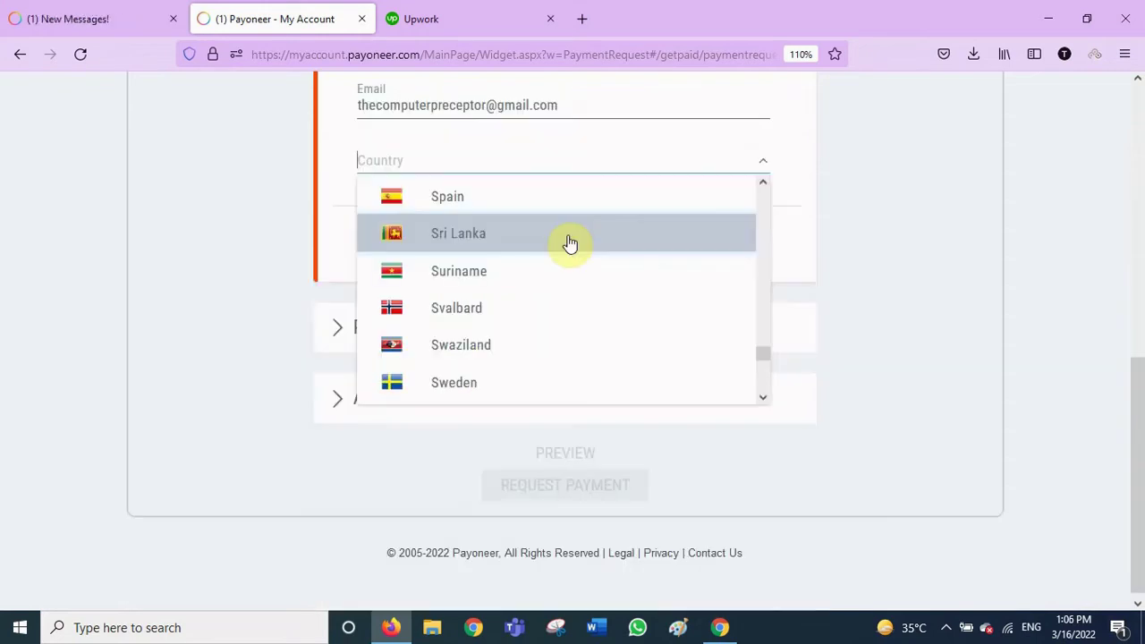
pyautogui.click(570, 237)
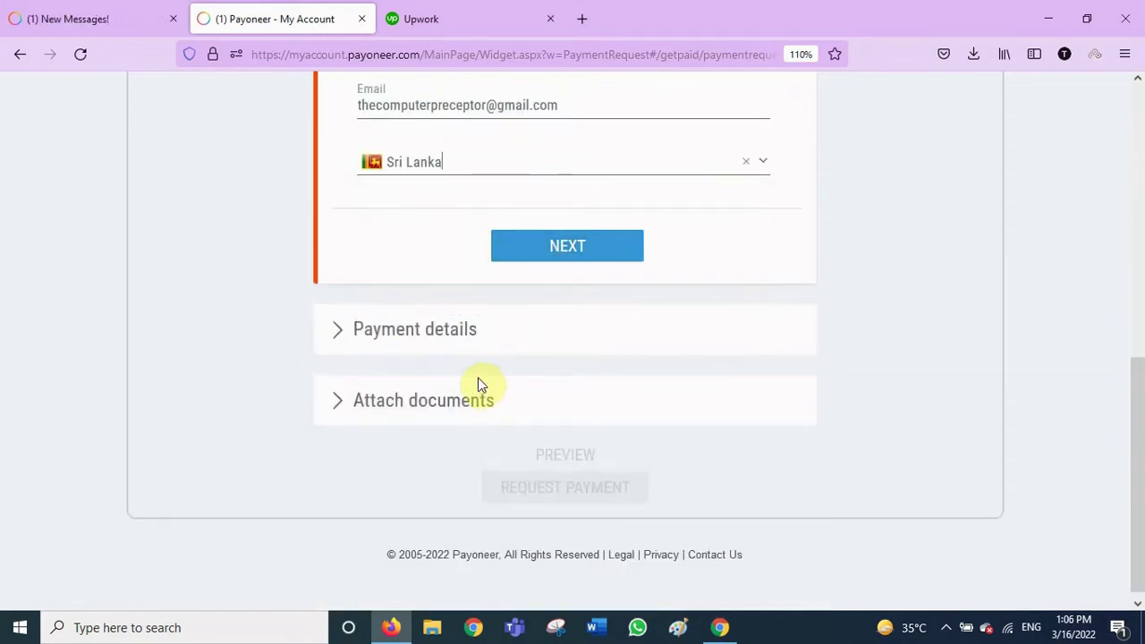
# Continue past the payer details and enter amount 100 USD with description 'Kindly payout urgently'
pyautogui.click(564, 254)
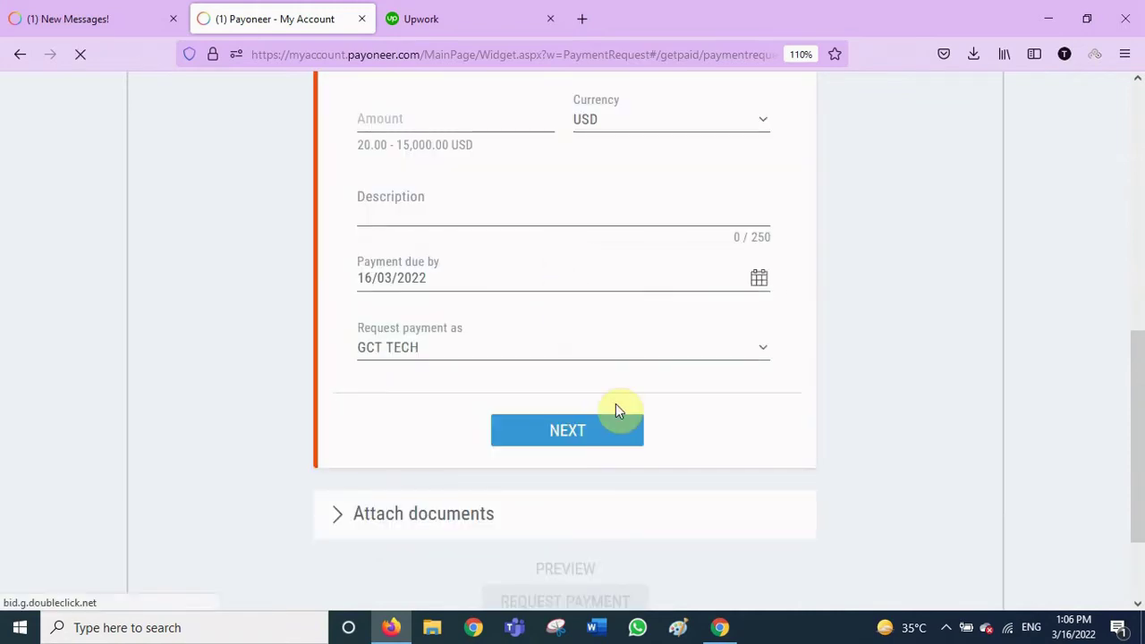
pyautogui.scroll(3, 560, 409)
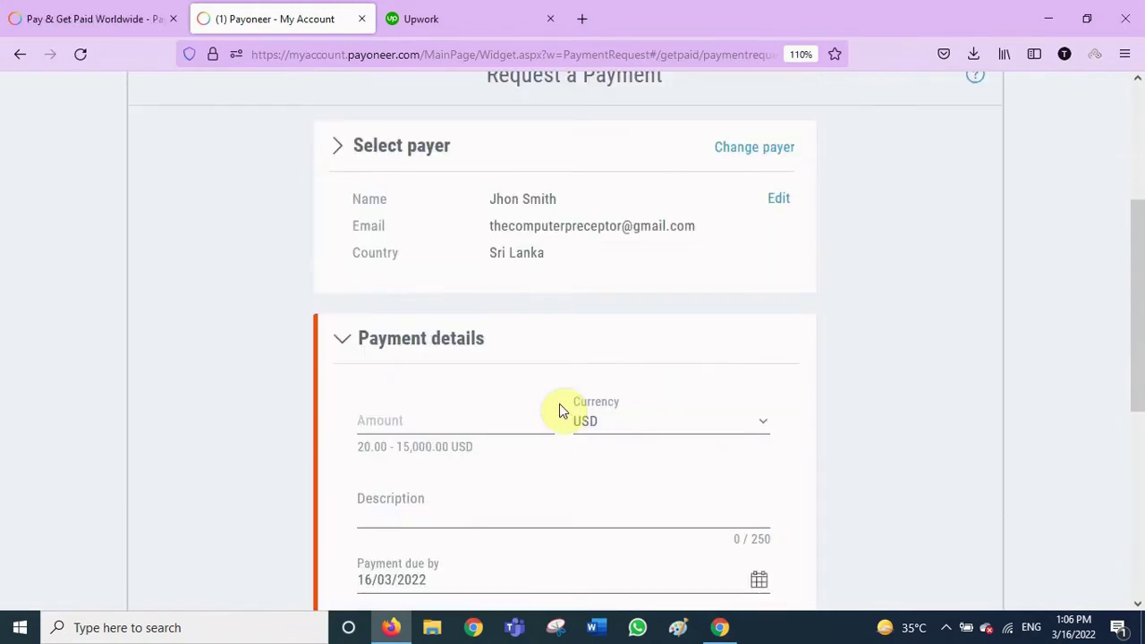
pyautogui.scroll(-2, 560, 403)
pyautogui.scroll(2, 560, 404)
pyautogui.scroll(1, 562, 409)
pyautogui.click(435, 423)
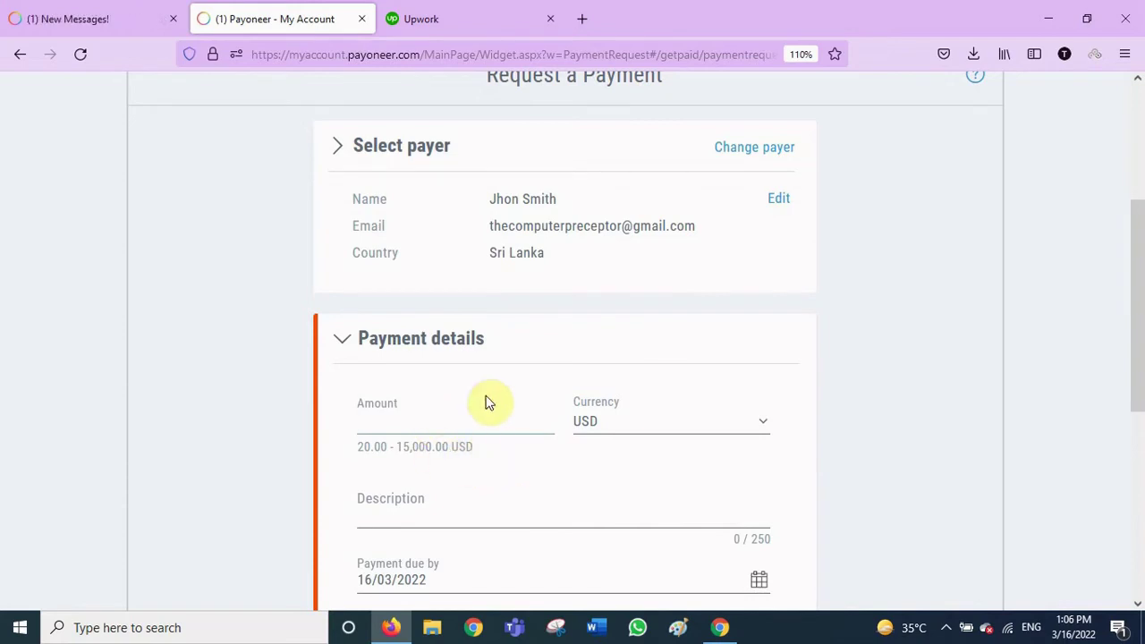
pyautogui.write('100')
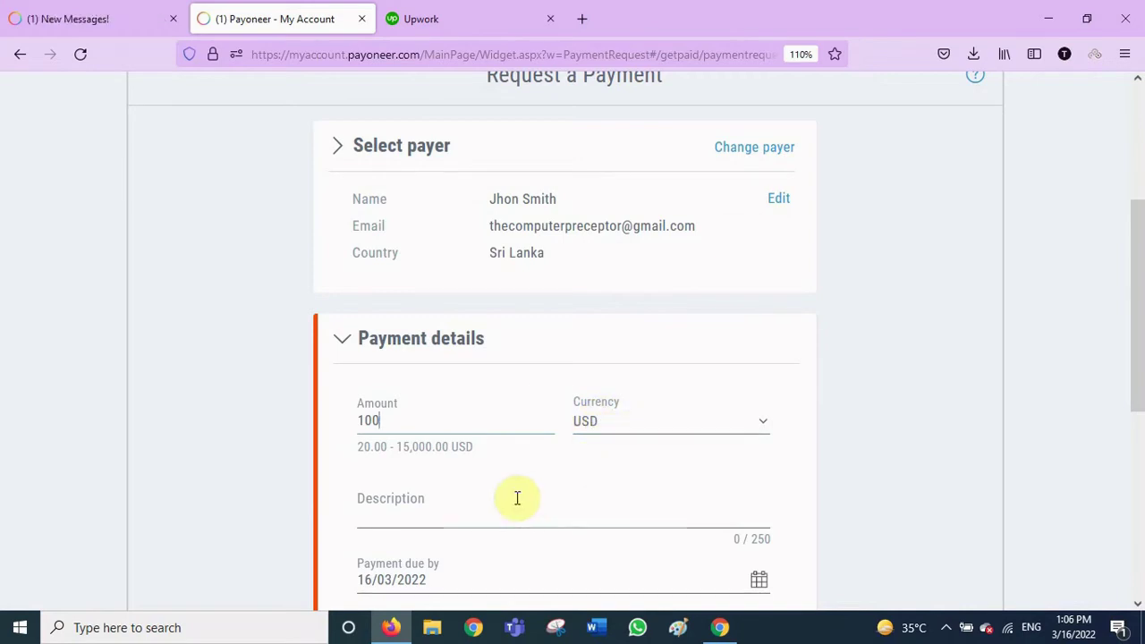
pyautogui.click(478, 513)
pyautogui.scroll(-2, 484, 514)
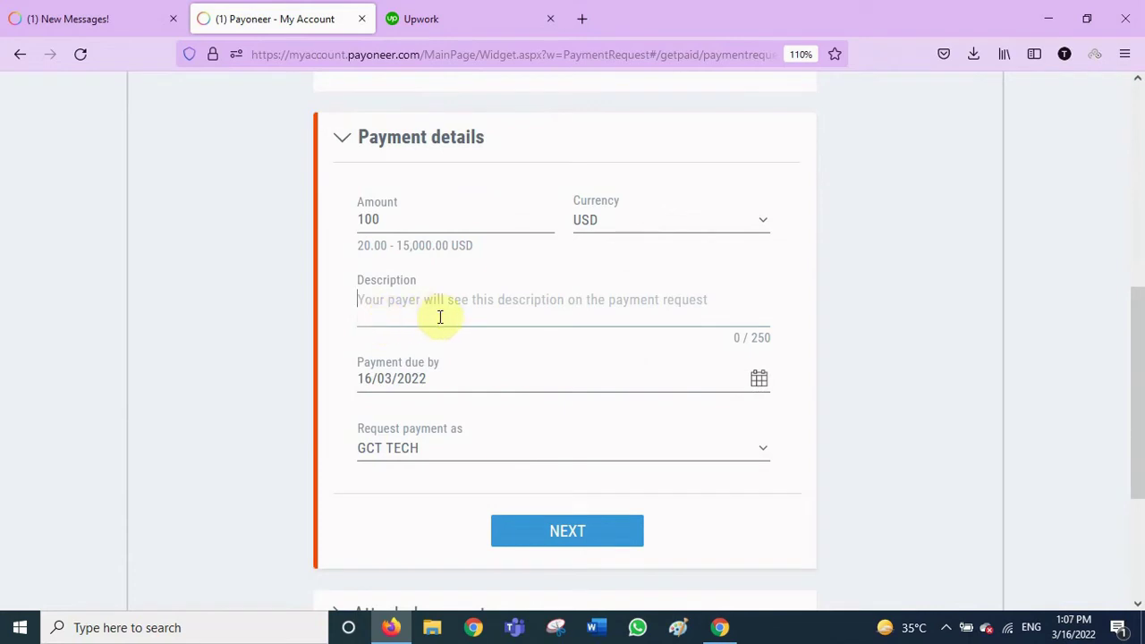
pyautogui.write('Kindly payment')
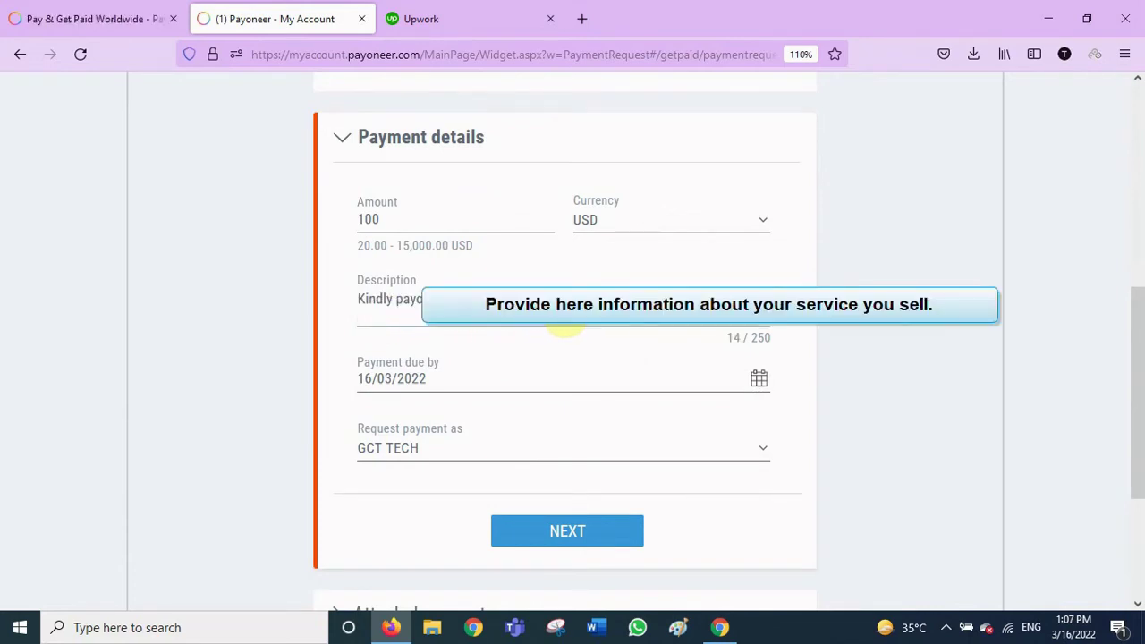
pyautogui.write('o')
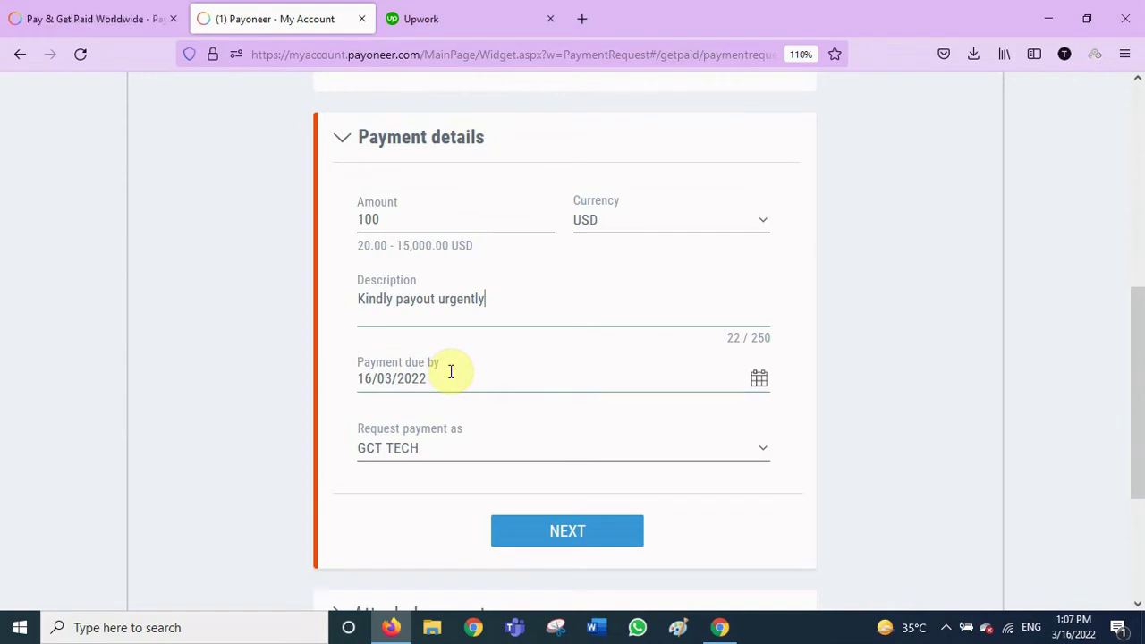
# Set the due date to 20/03/2022 and continue to Attach documents
pyautogui.click(761, 385)
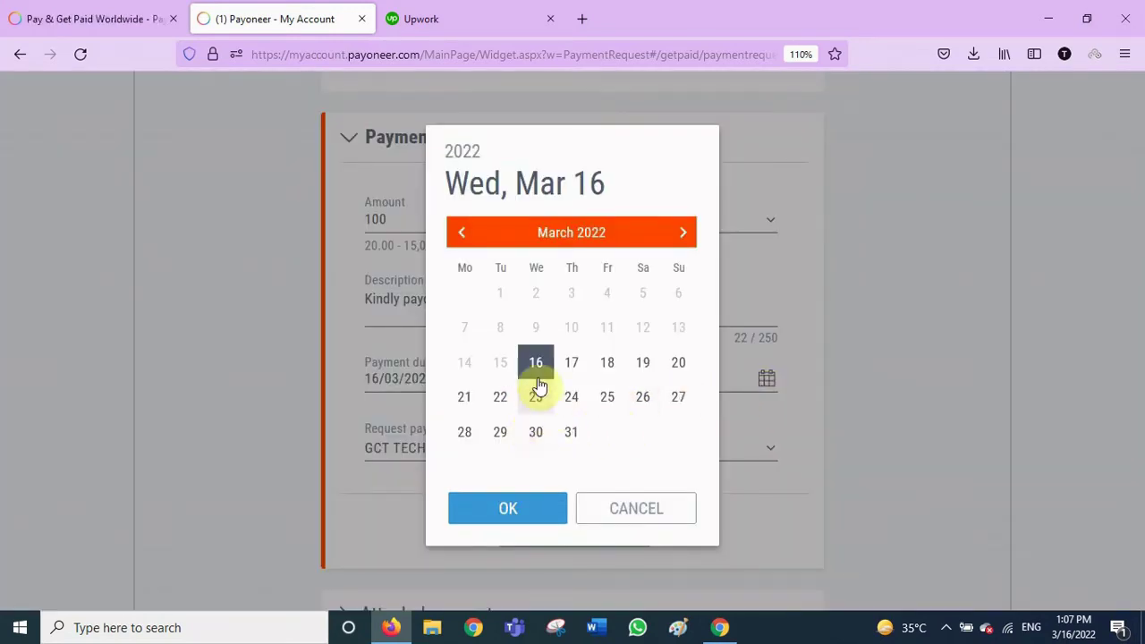
pyautogui.click(682, 374)
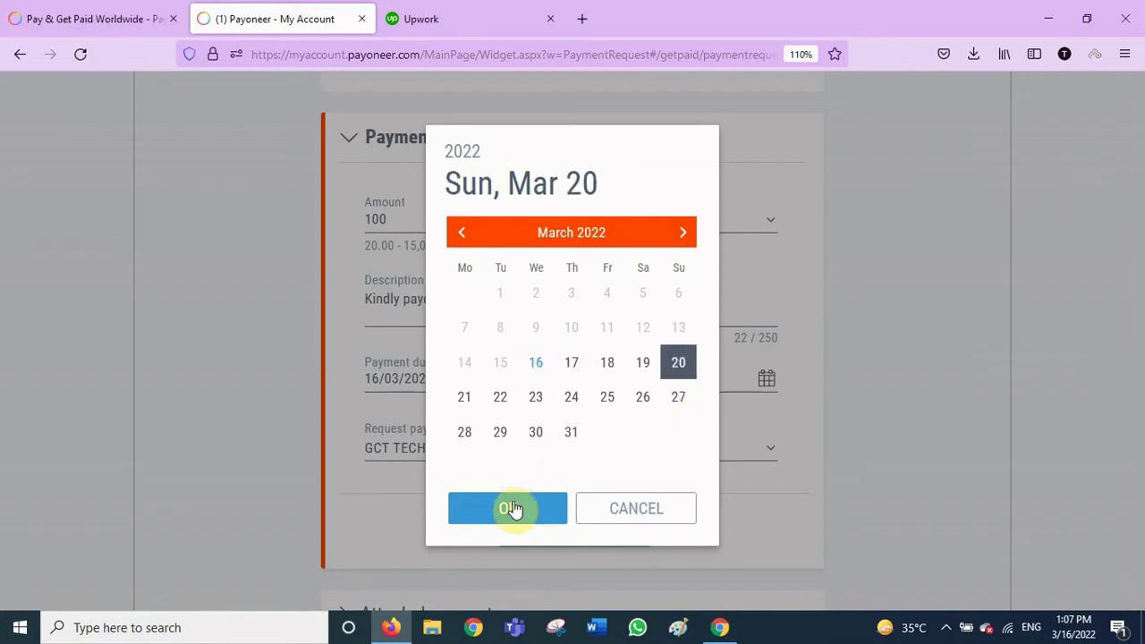
pyautogui.click(514, 507)
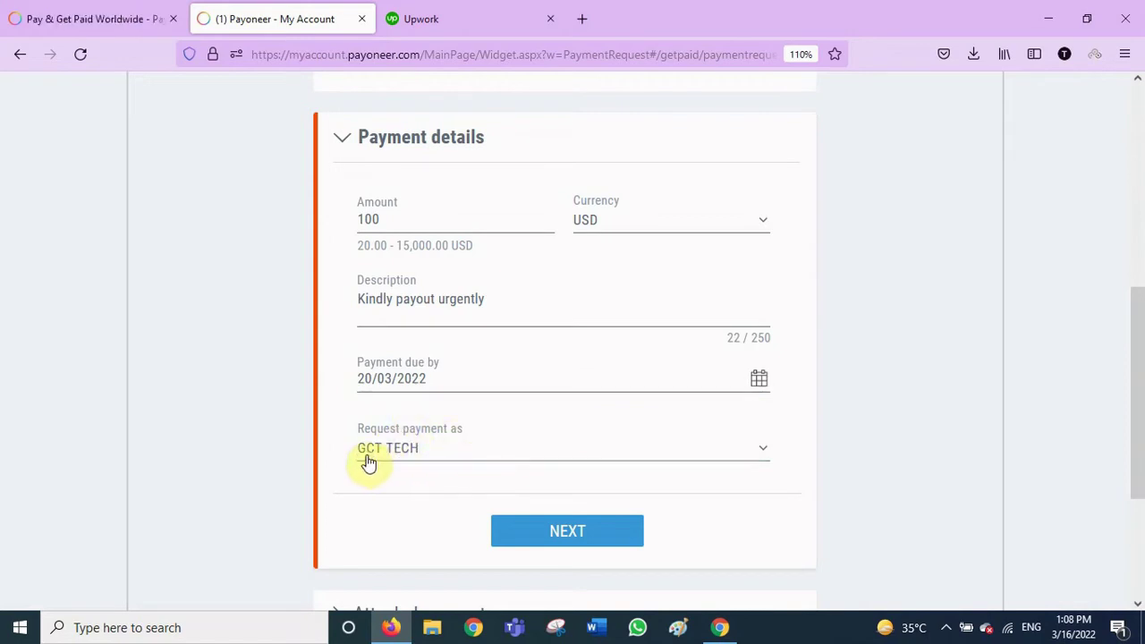
pyautogui.click(547, 533)
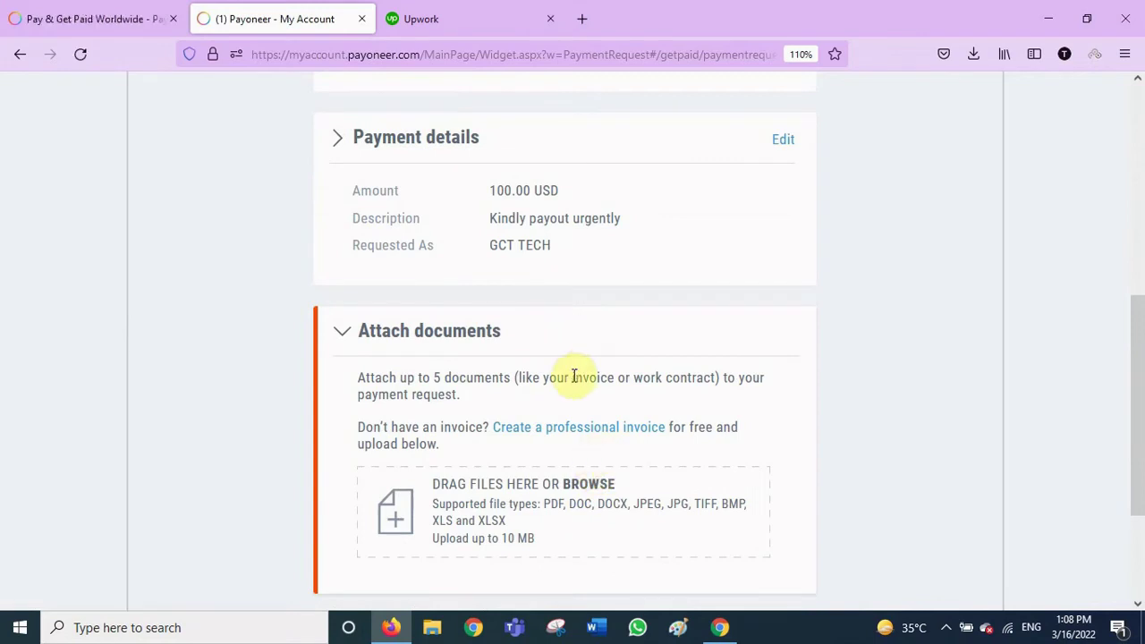
# Submit the 100.00 USD 'Kindly payout urgently' request as GCT TECH, with no documents attached
pyautogui.scroll(-1, 537, 349)
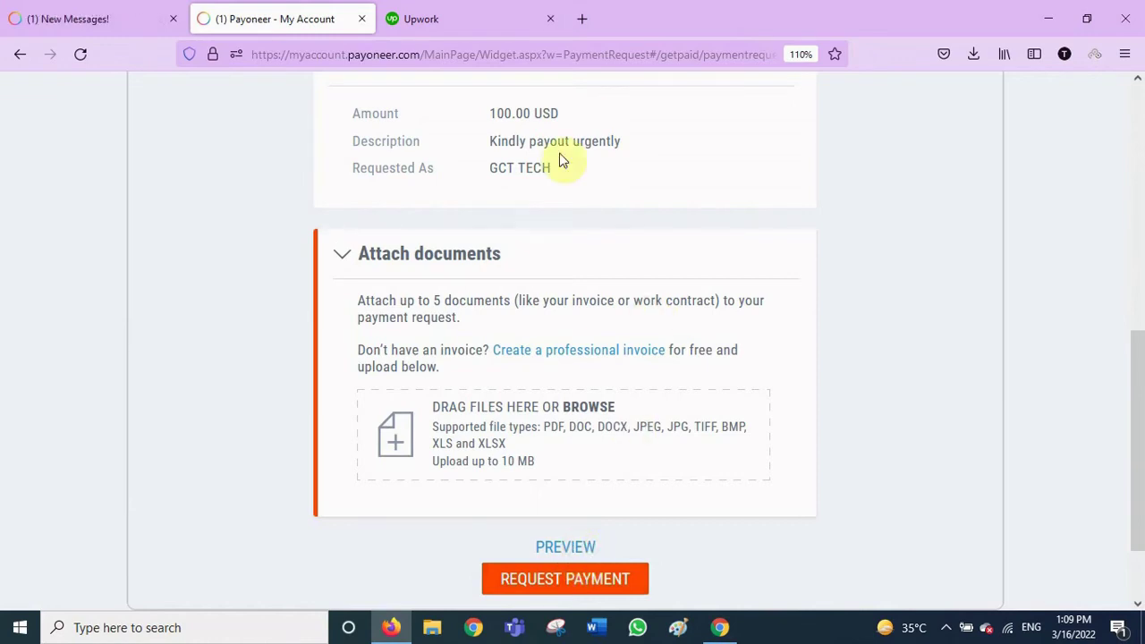
pyautogui.click(566, 582)
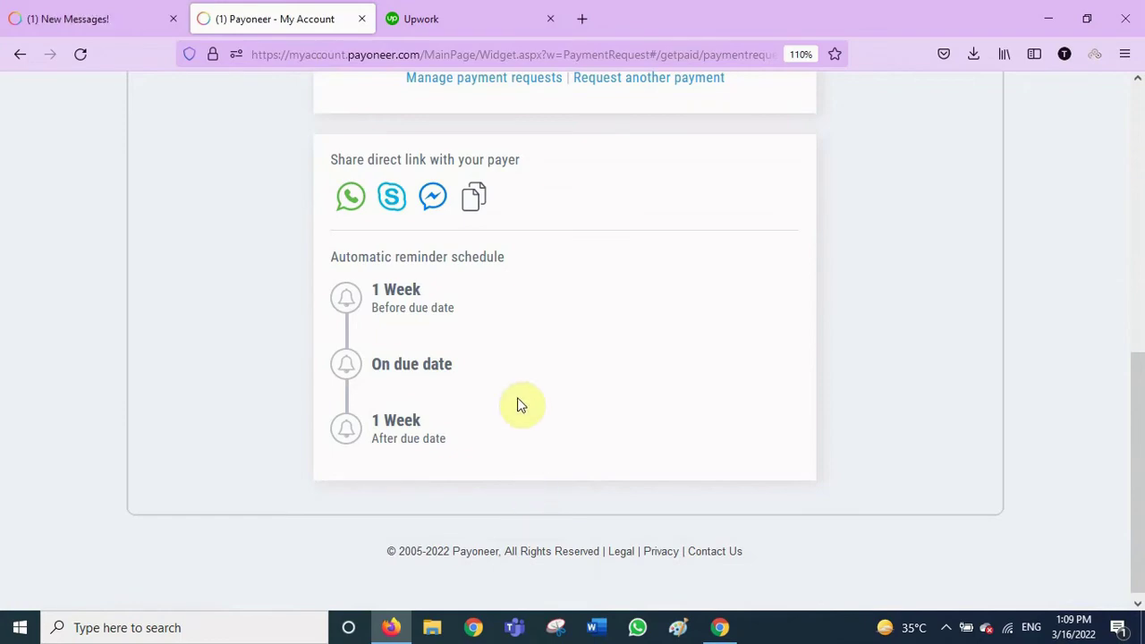
pyautogui.scroll(5, 519, 404)
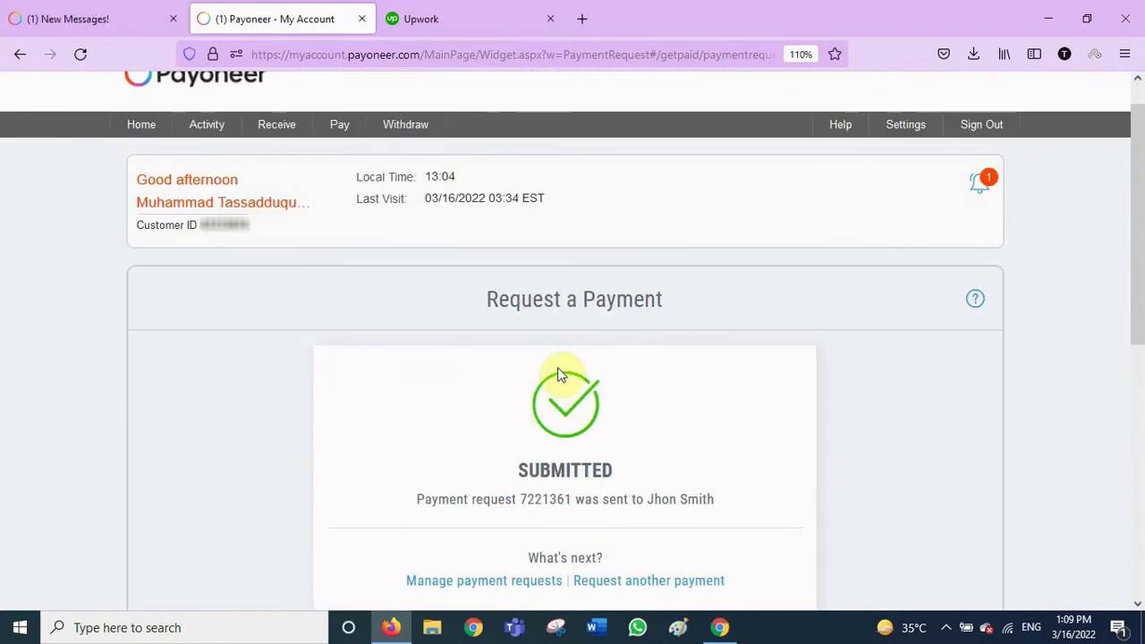
pyautogui.scroll(-2, 558, 376)
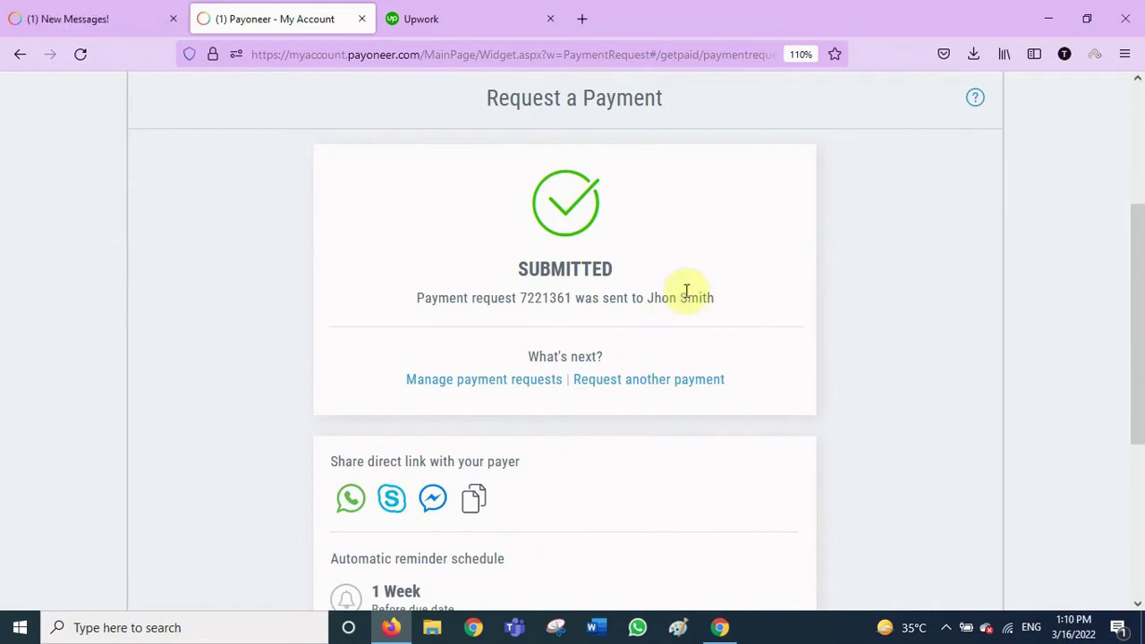
pyautogui.scroll(-2, 519, 434)
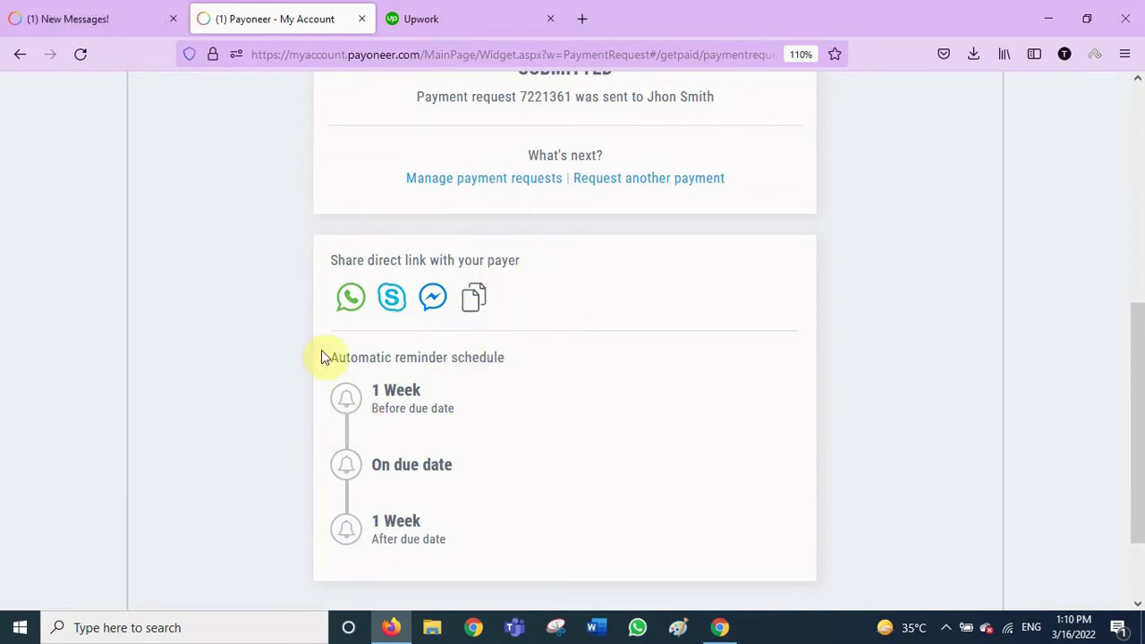
pyautogui.scroll(5, 564, 422)
pyautogui.scroll(-6, 561, 425)
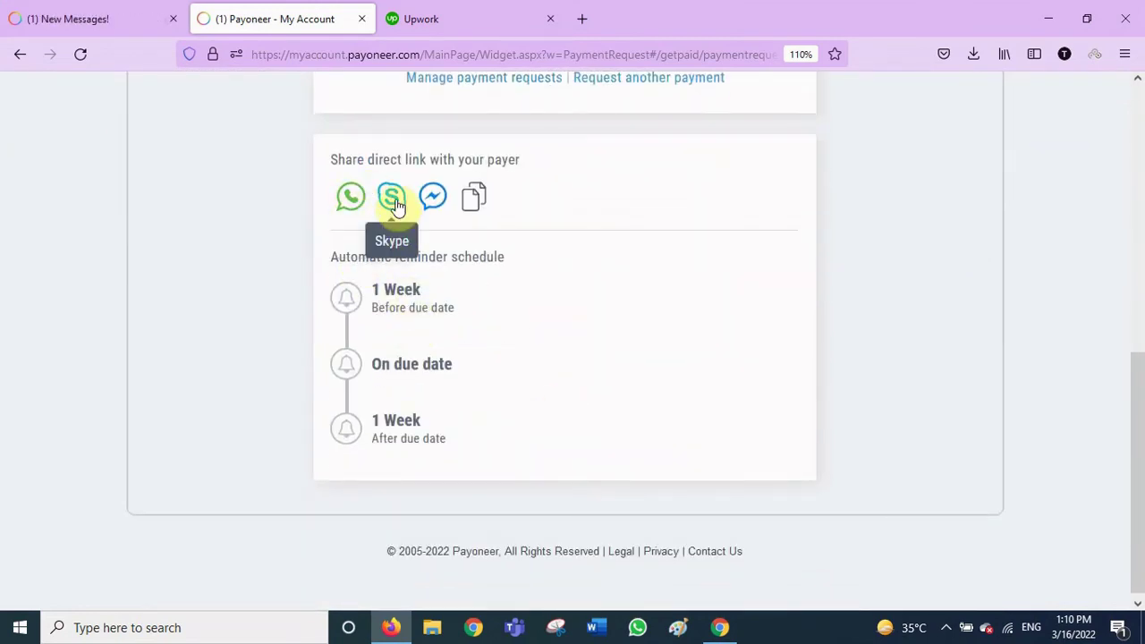
pyautogui.scroll(6, 517, 424)
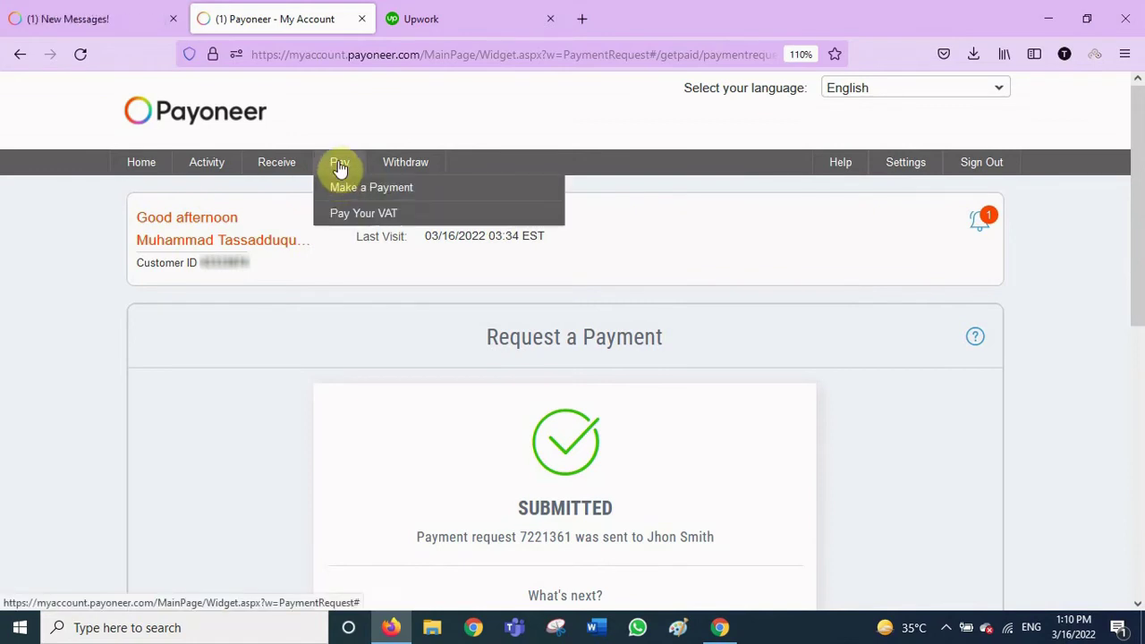
# Attempt a payment to a recipient's Payoneer account, read the warning, then go to Receiving accounts
pyautogui.click(358, 187)
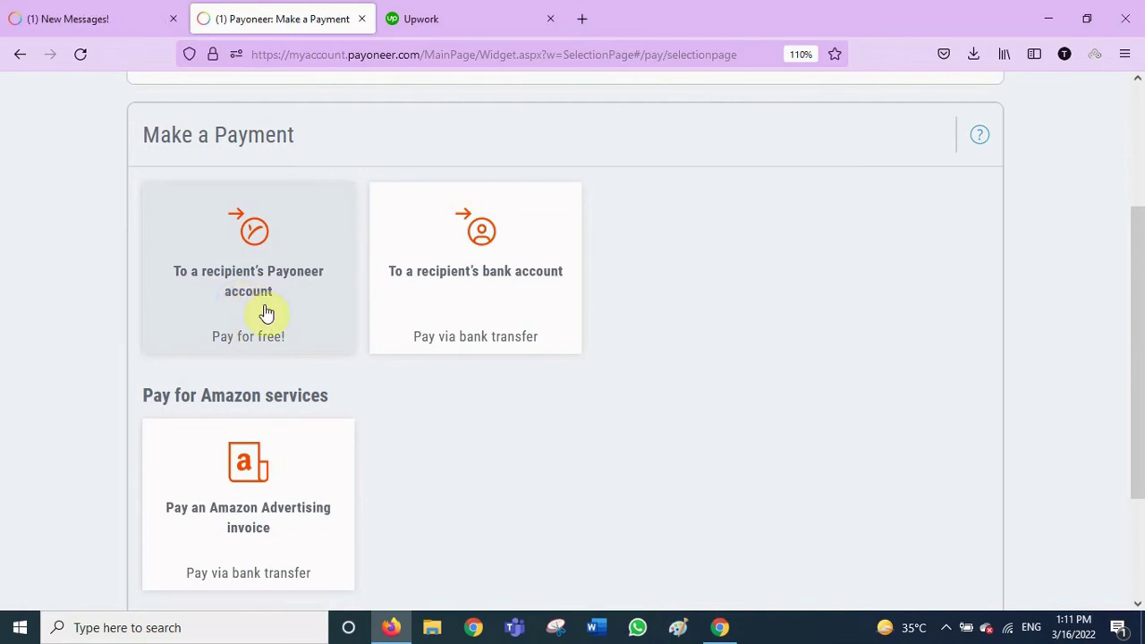
pyautogui.click(246, 251)
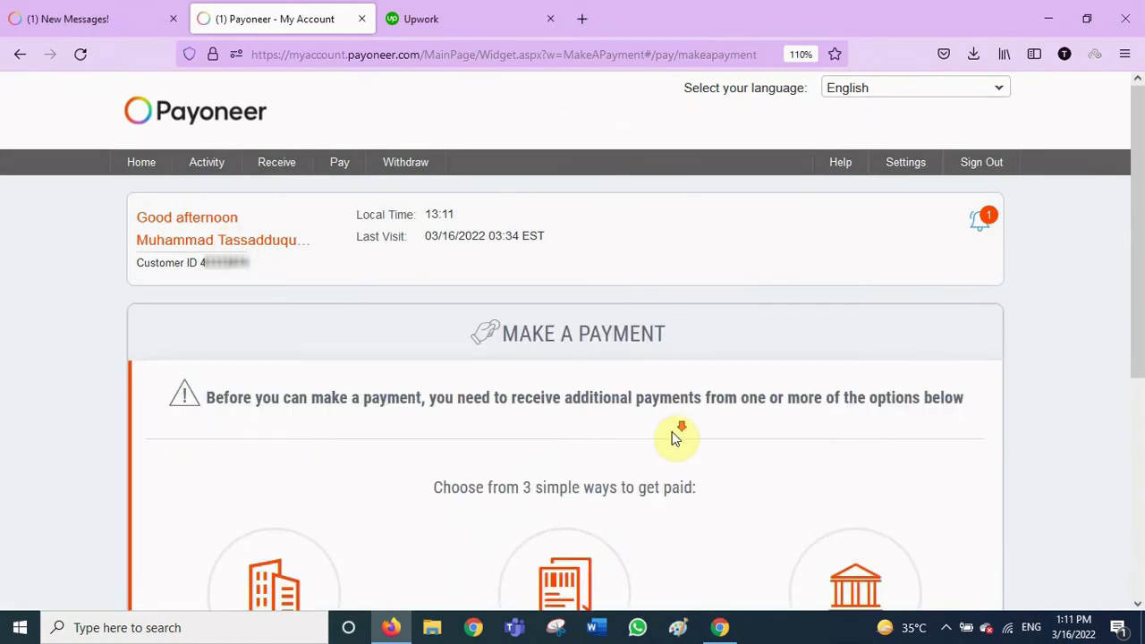
pyautogui.scroll(-2, 675, 439)
pyautogui.scroll(-1, 676, 436)
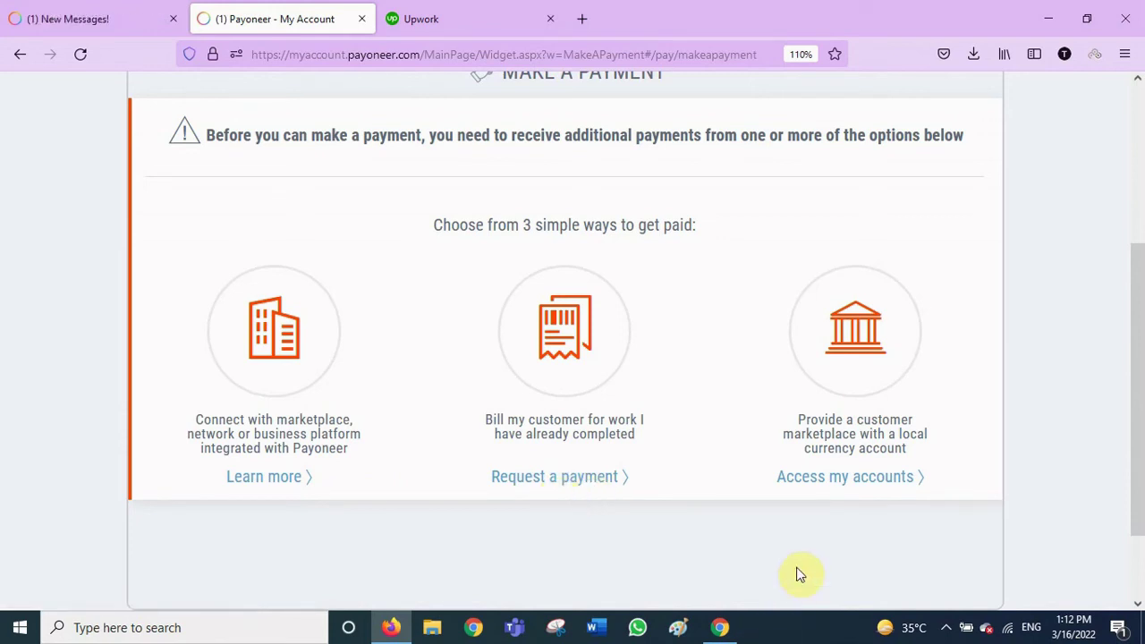
pyautogui.click(851, 488)
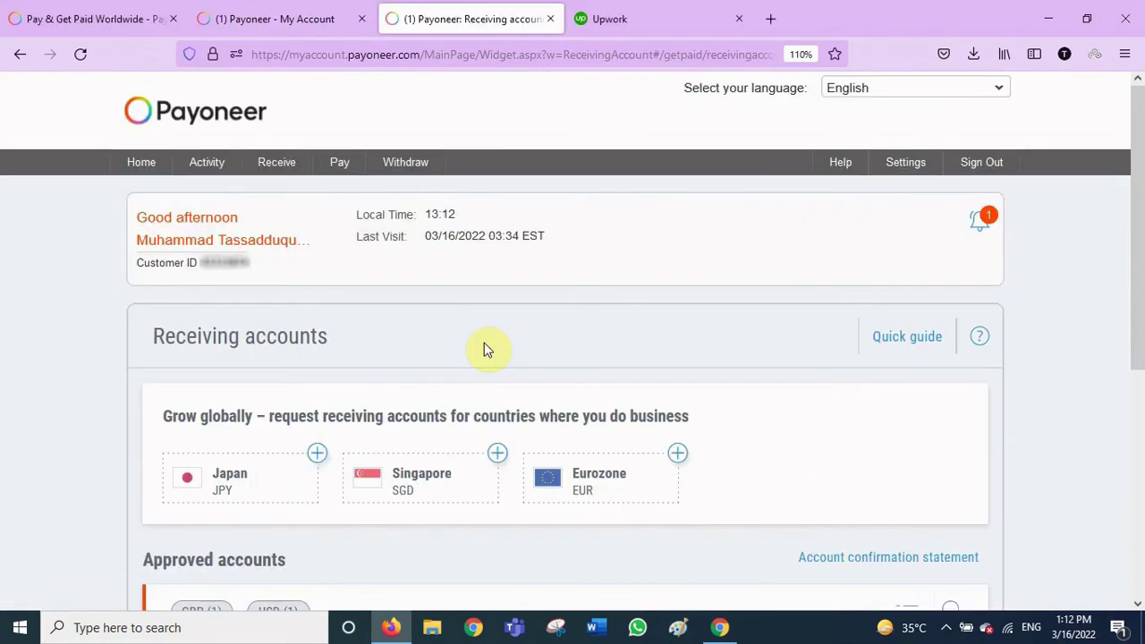
pyautogui.scroll(-3, 430, 374)
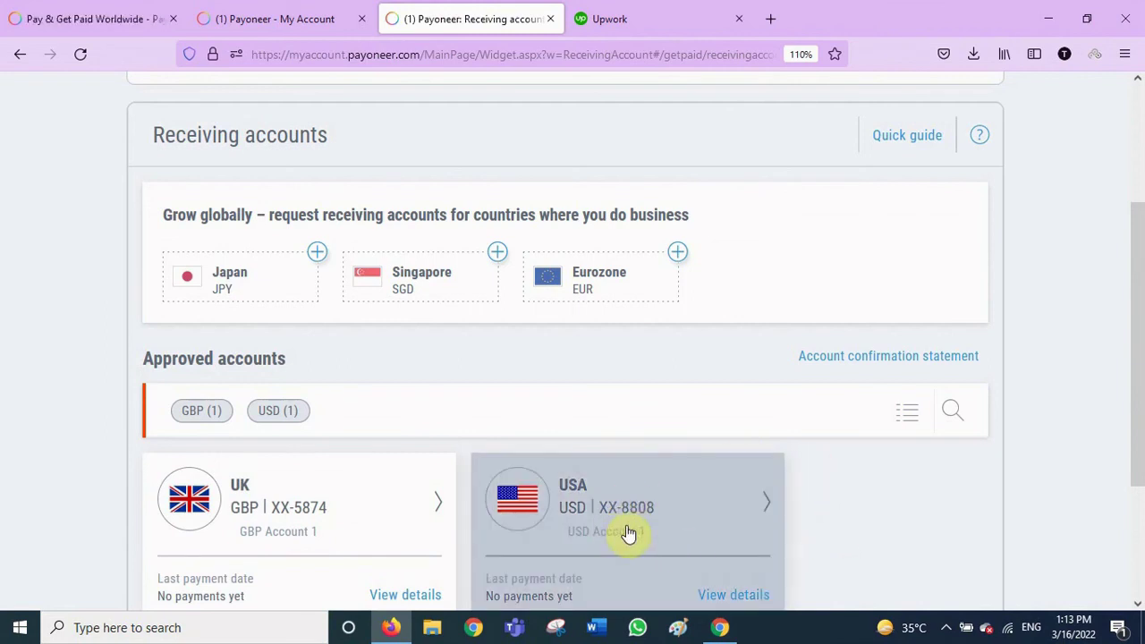
pyautogui.scroll(3, 409, 511)
pyautogui.moveTo(422, 164)
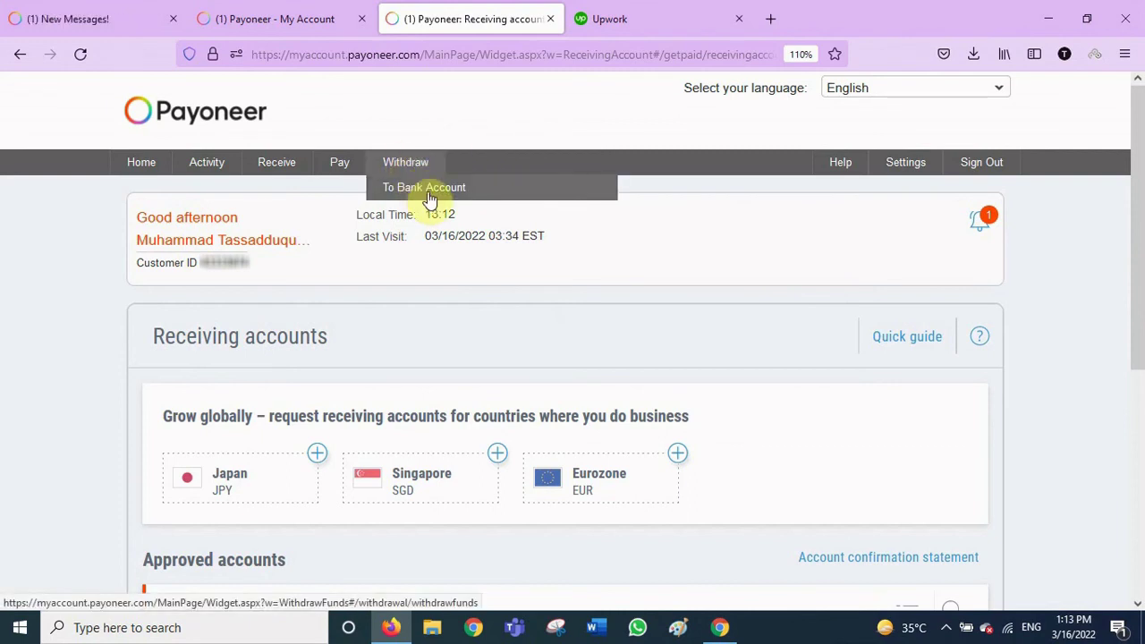
# Start a bank withdrawal from the 0.00 USD balance to Bank Of Punjab and attempt review
pyautogui.click(429, 192)
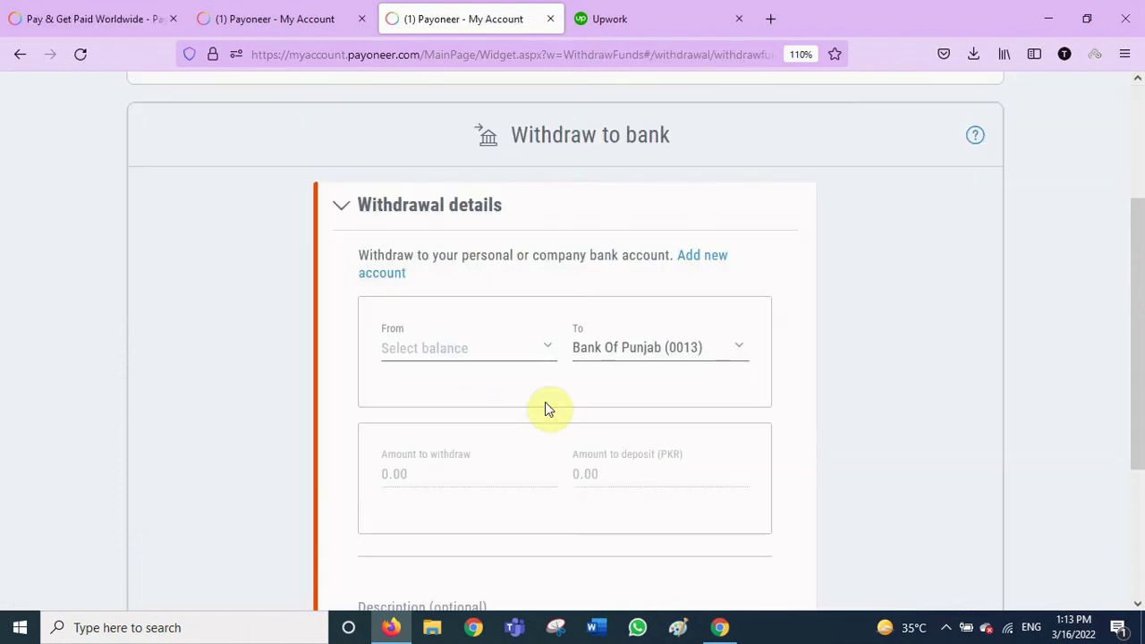
pyautogui.click(545, 349)
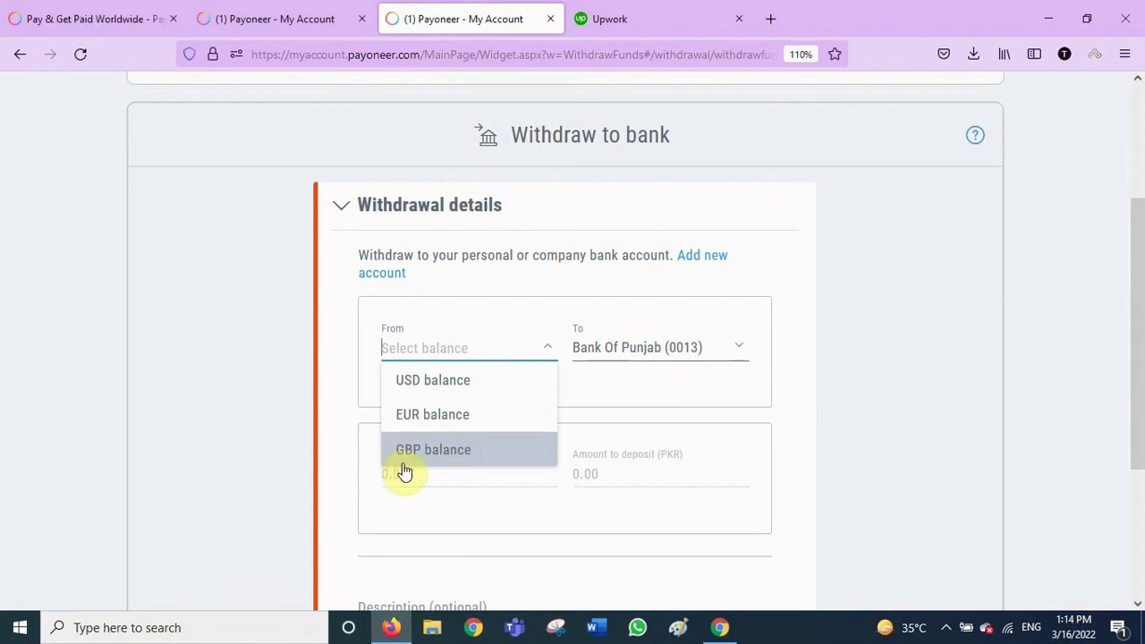
pyautogui.click(455, 383)
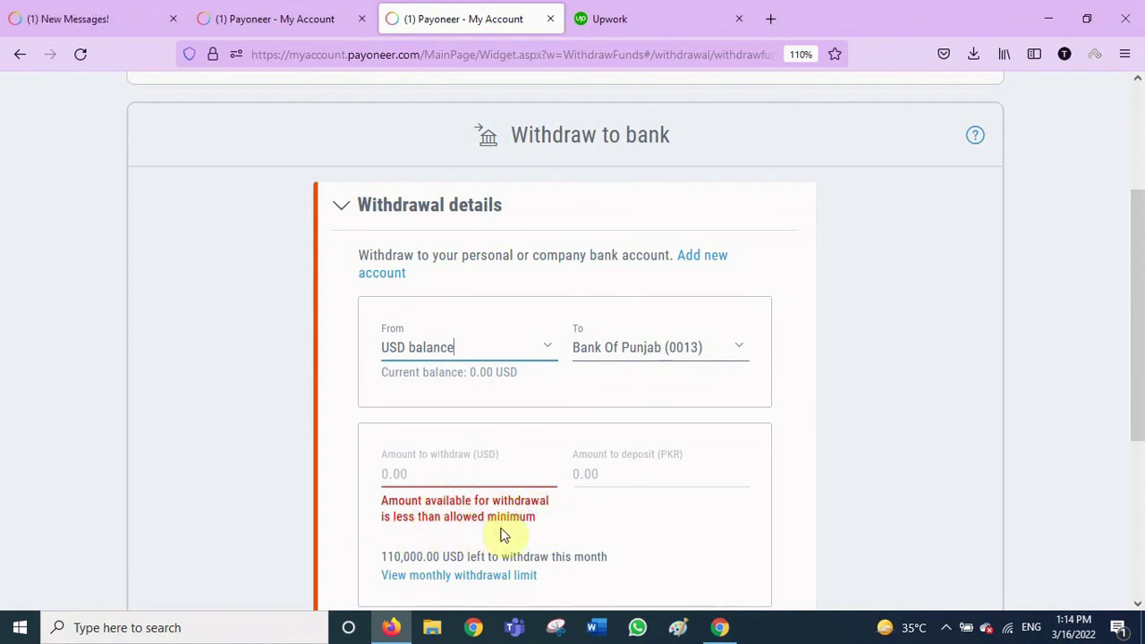
pyautogui.click(436, 478)
pyautogui.scroll(-3, 664, 477)
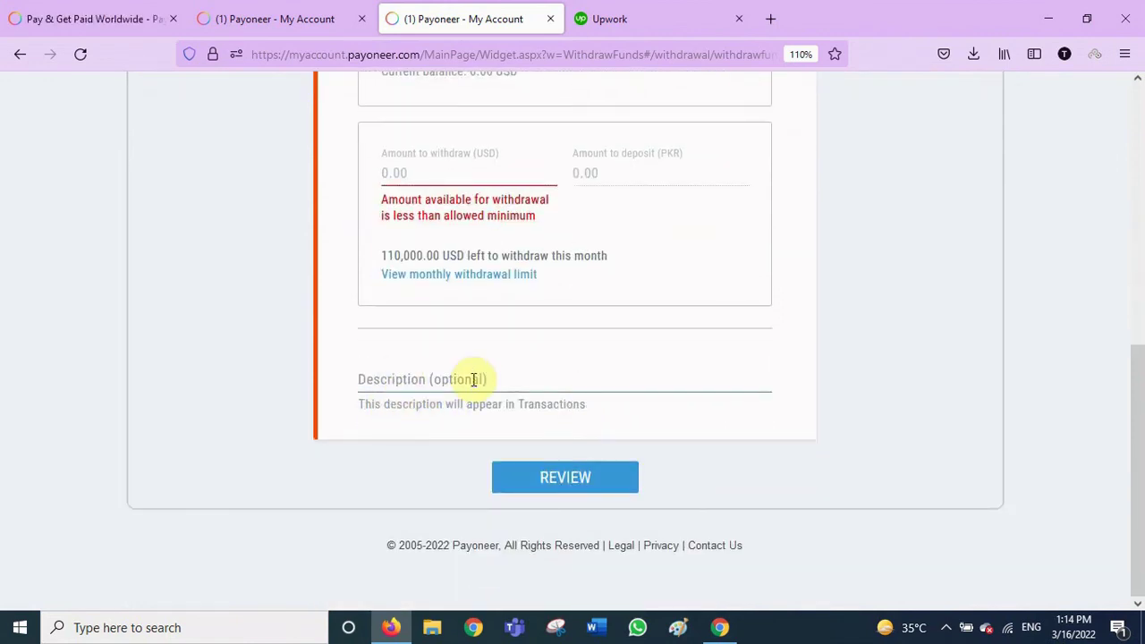
pyautogui.click(569, 481)
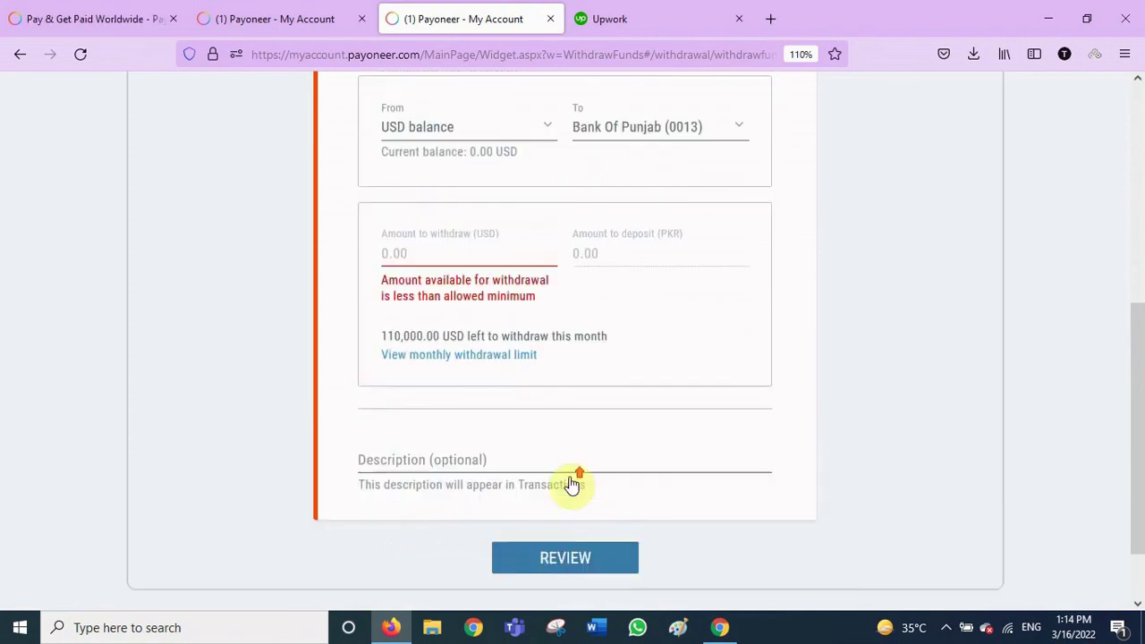
pyautogui.scroll(3, 573, 484)
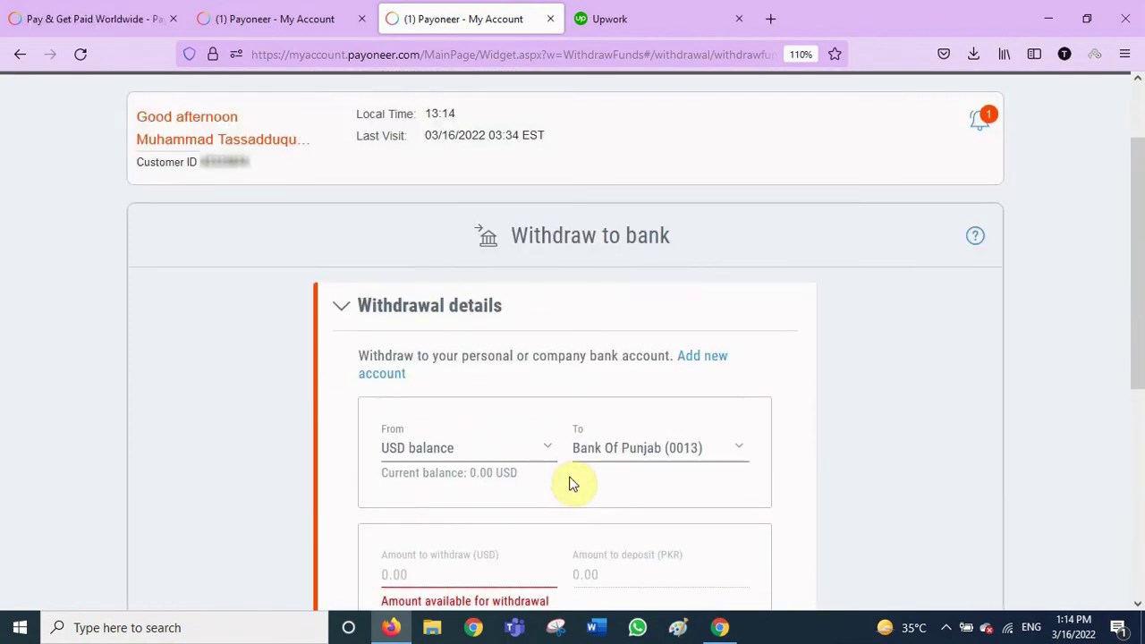
pyautogui.scroll(1, 573, 483)
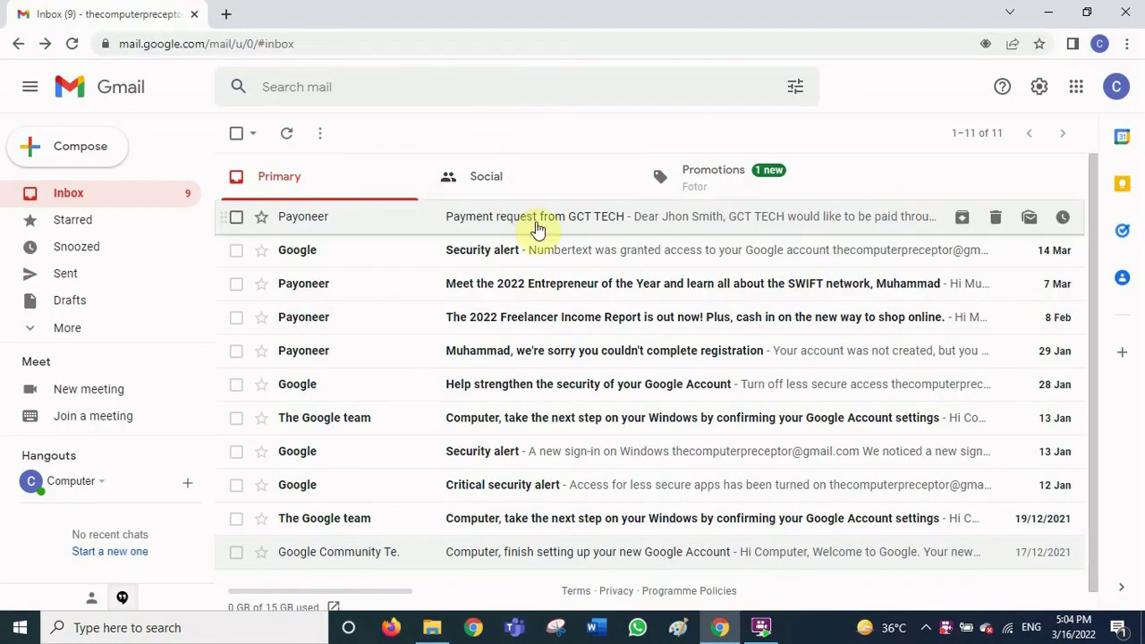
pyautogui.click(351, 225)
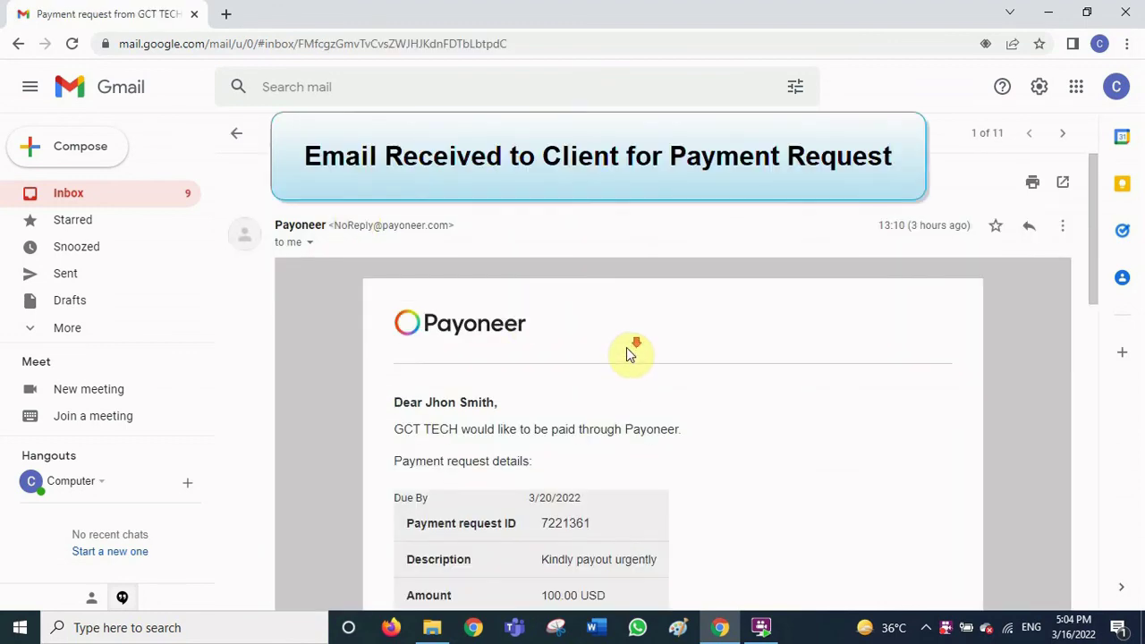
pyautogui.scroll(-1, 631, 351)
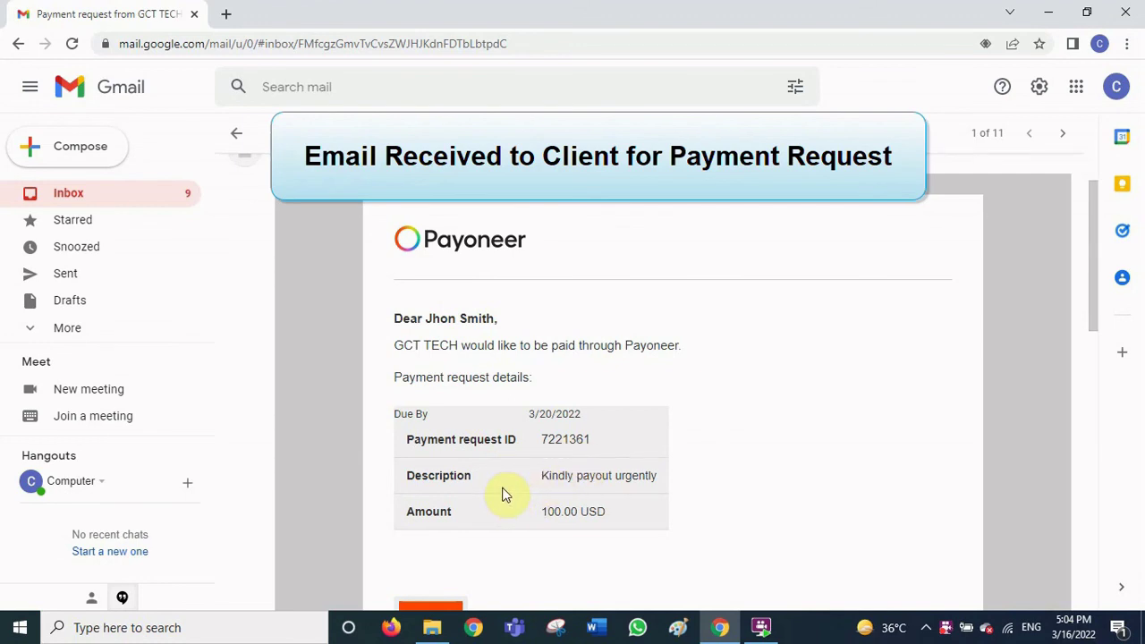
pyautogui.scroll(-1, 504, 495)
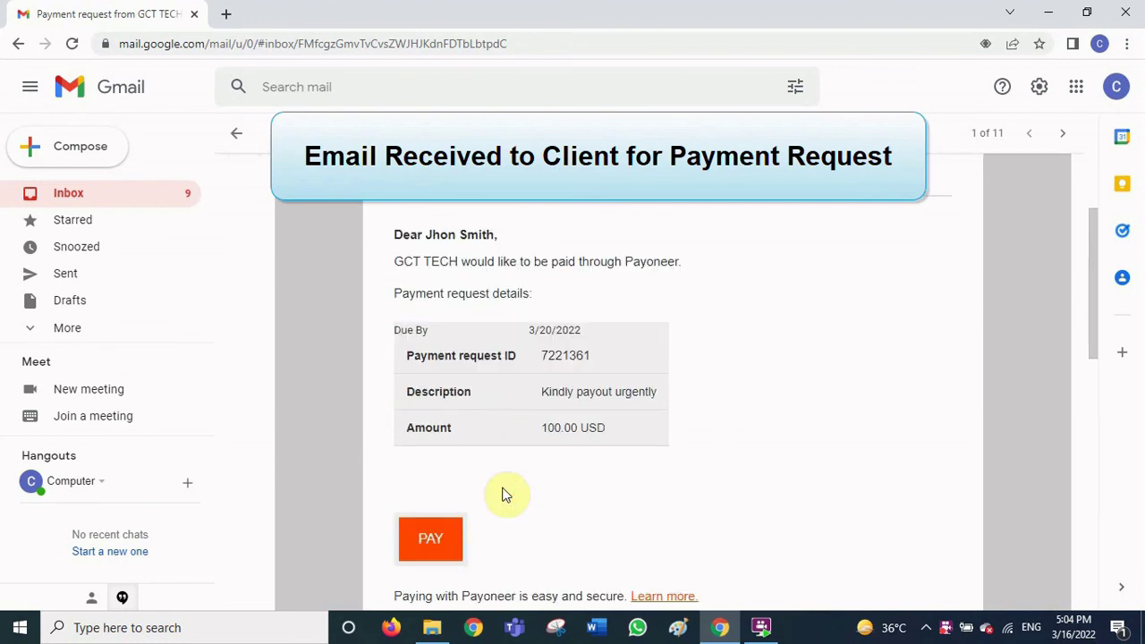
pyautogui.scroll(-7, 503, 486)
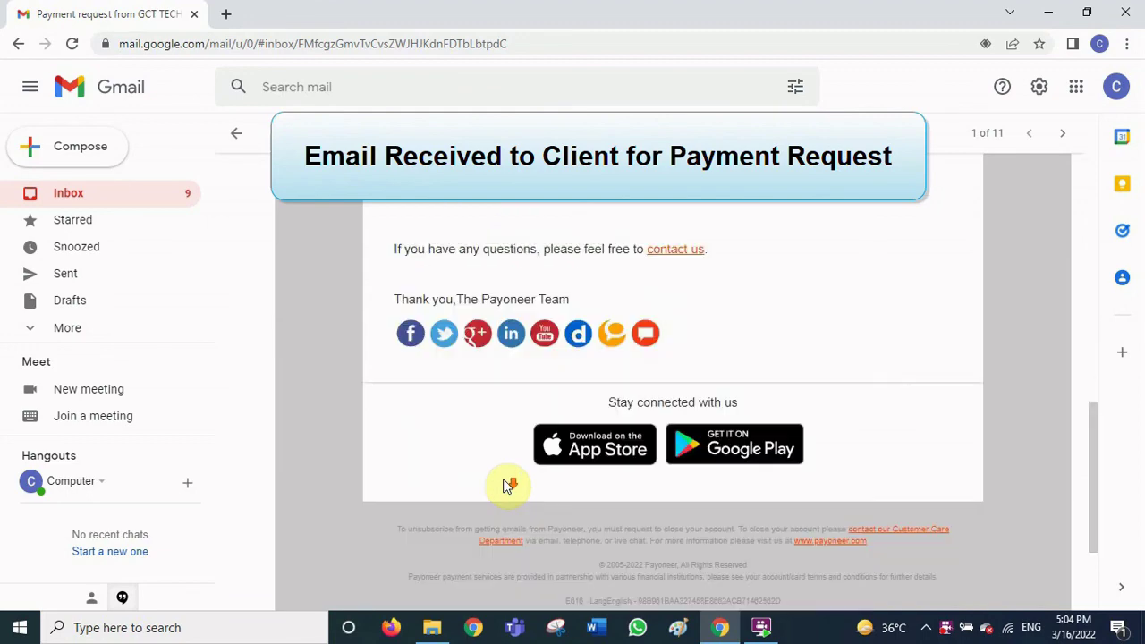
pyautogui.scroll(2, 503, 483)
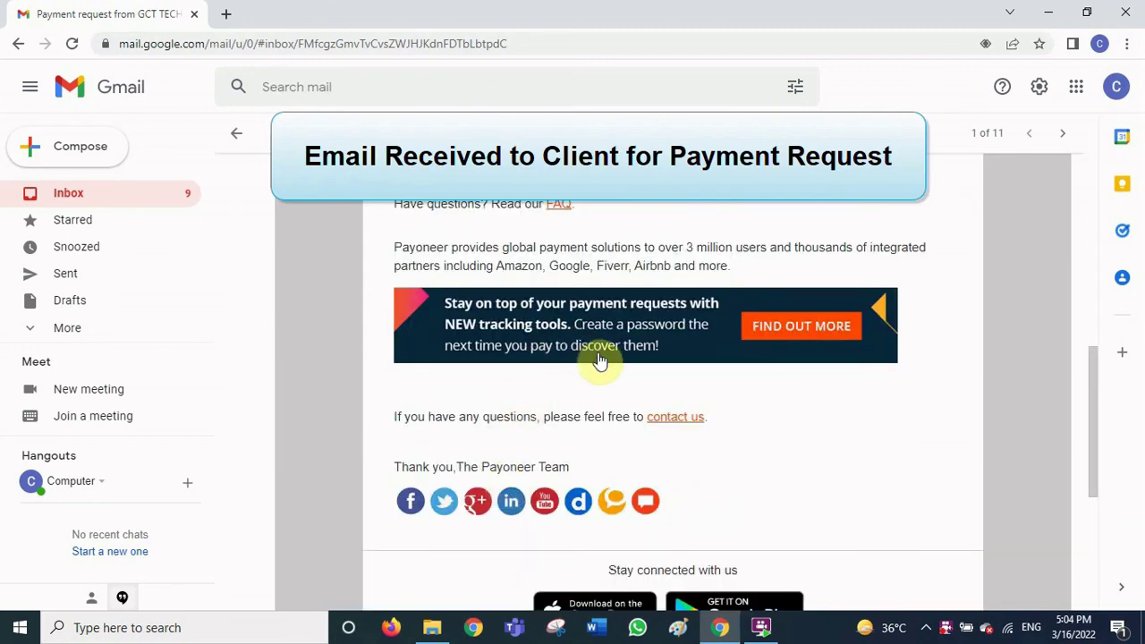
pyautogui.scroll(1, 605, 360)
pyautogui.scroll(1, 606, 457)
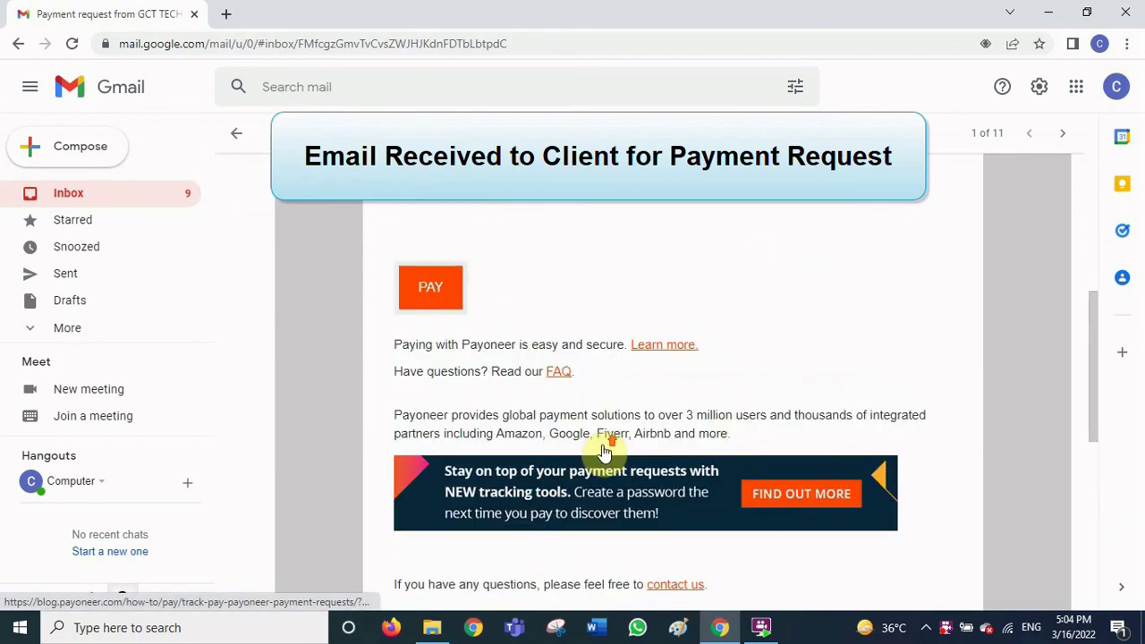
pyautogui.scroll(4, 602, 444)
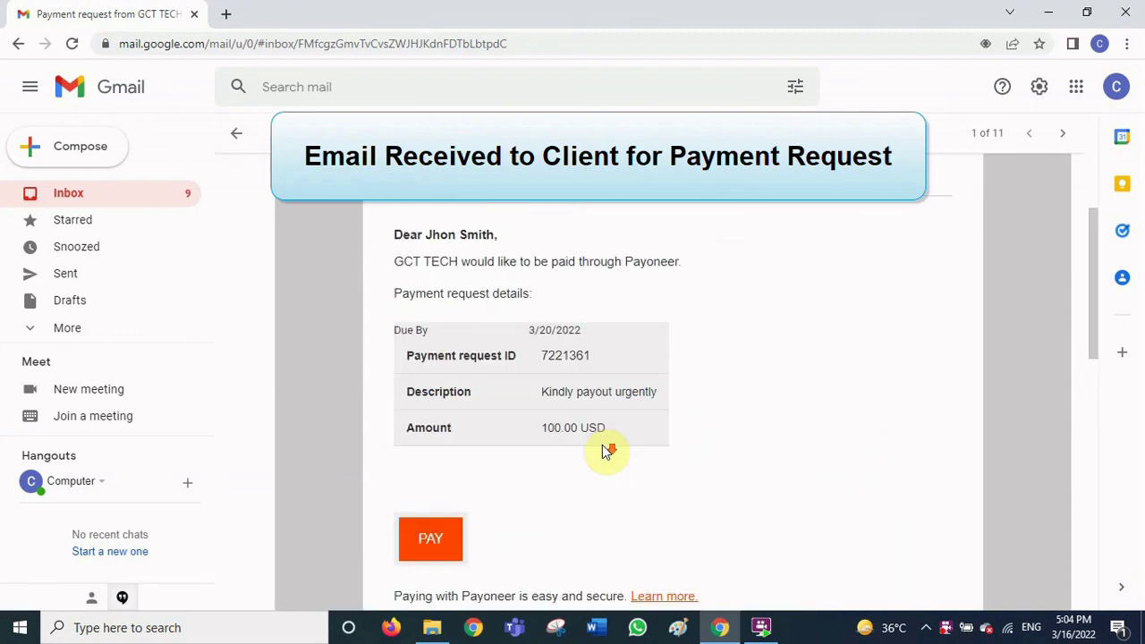